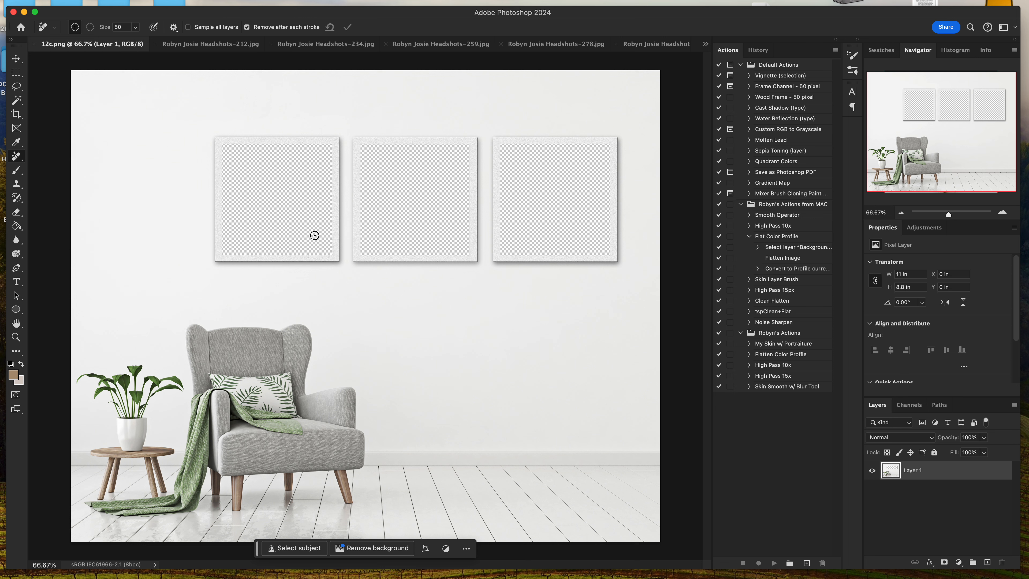
# Crop the headshot file ending in 212 to a 20 by 20 ratio, shifting the photo down to leave more space above the head.
pyautogui.click(223, 46)
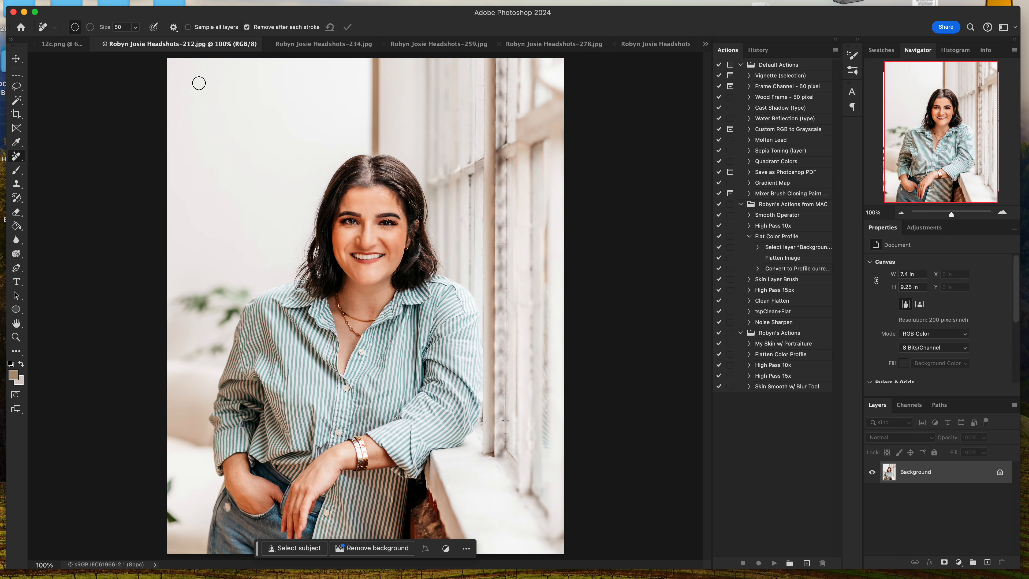
pyautogui.click(17, 116)
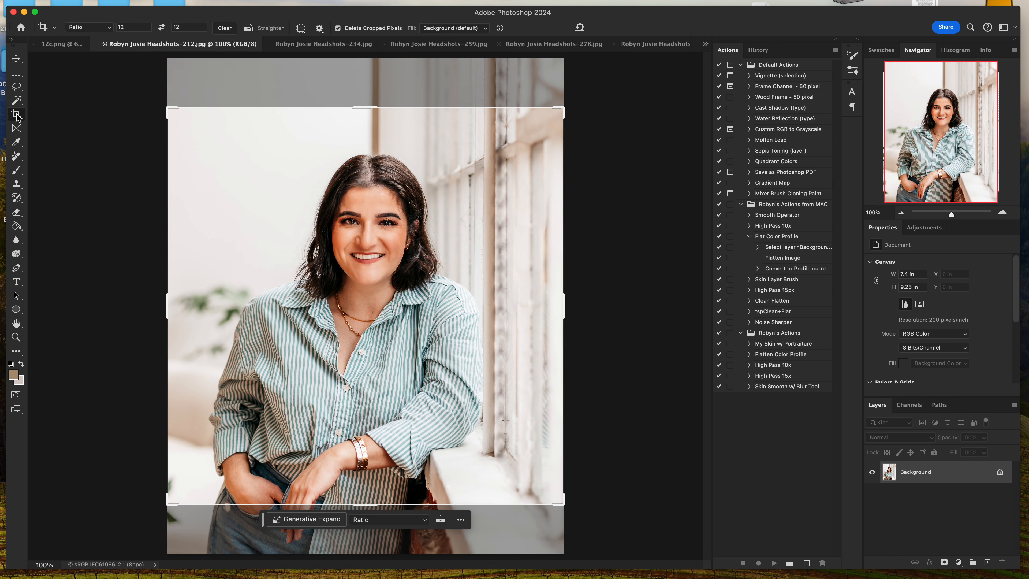
pyautogui.doubleClick(129, 26)
pyautogui.write('20')
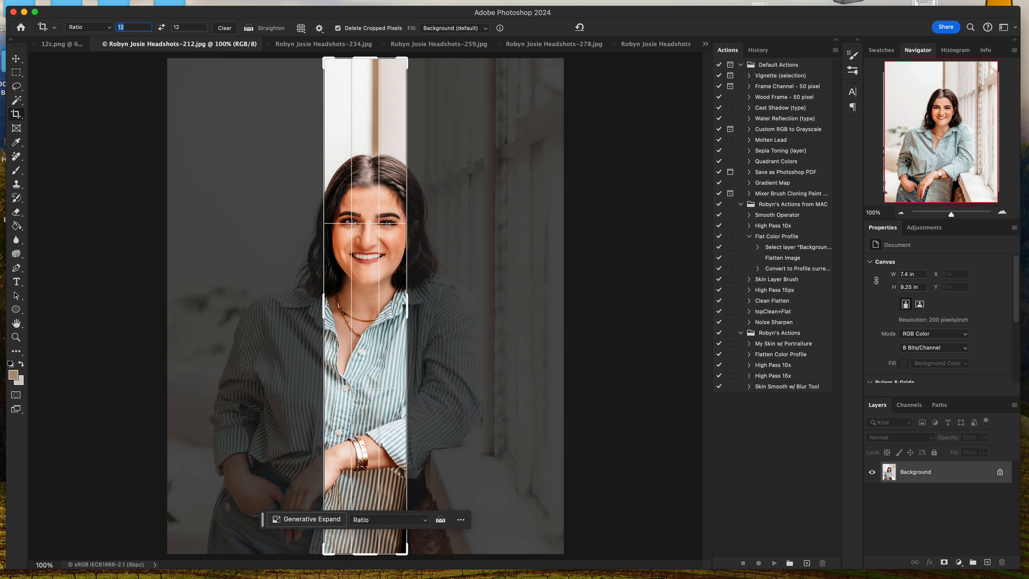
pyautogui.press('Tab')
pyautogui.write('20')
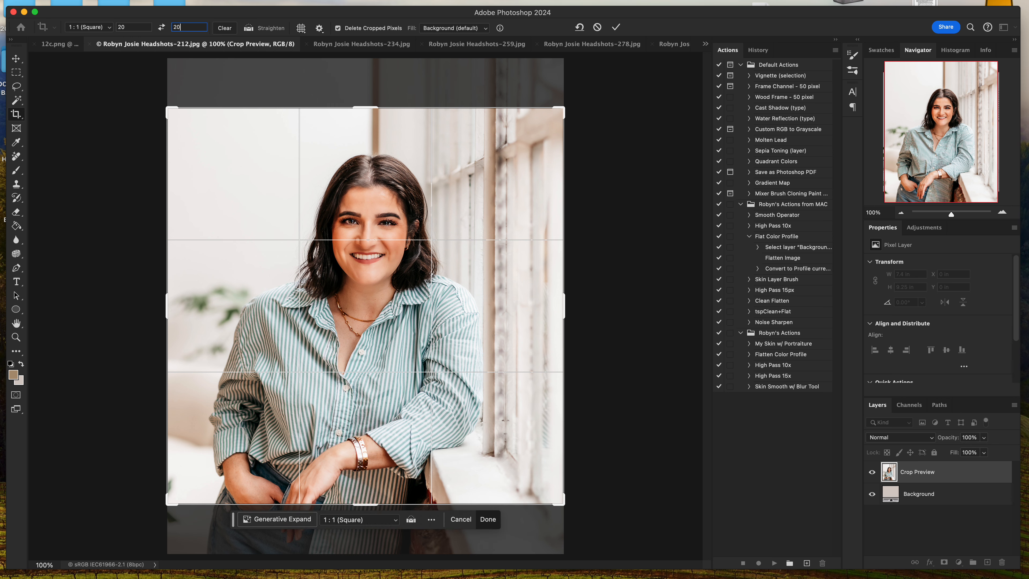
pyautogui.moveTo(328, 195); pyautogui.dragTo(361, 215)
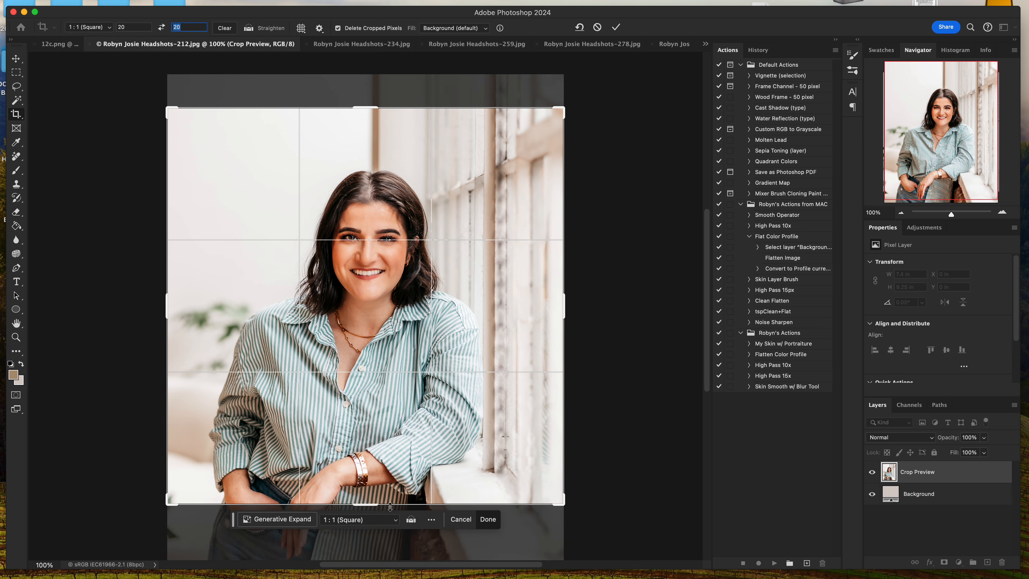
pyautogui.click(489, 520)
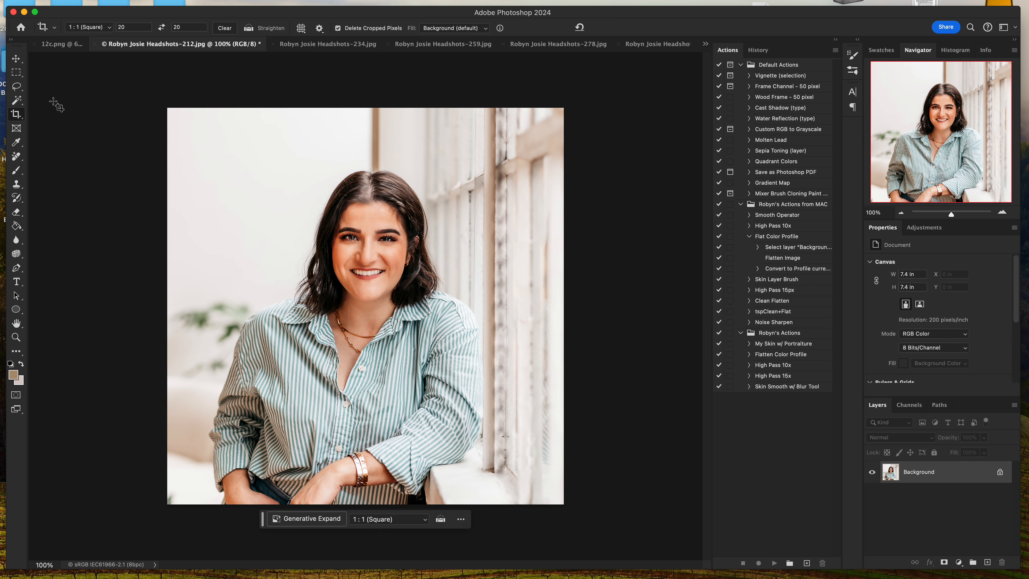
# Select and copy the entire cropped headshot, and paste it into the 12c.png wall mockup.
pyautogui.click(16, 72)
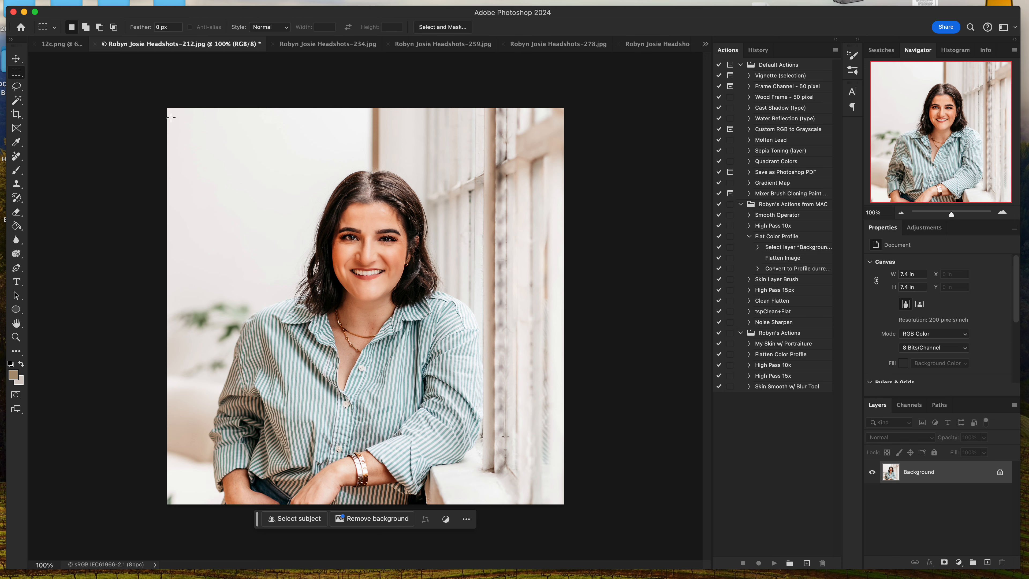
pyautogui.moveTo(168, 110); pyautogui.dragTo(563, 505)
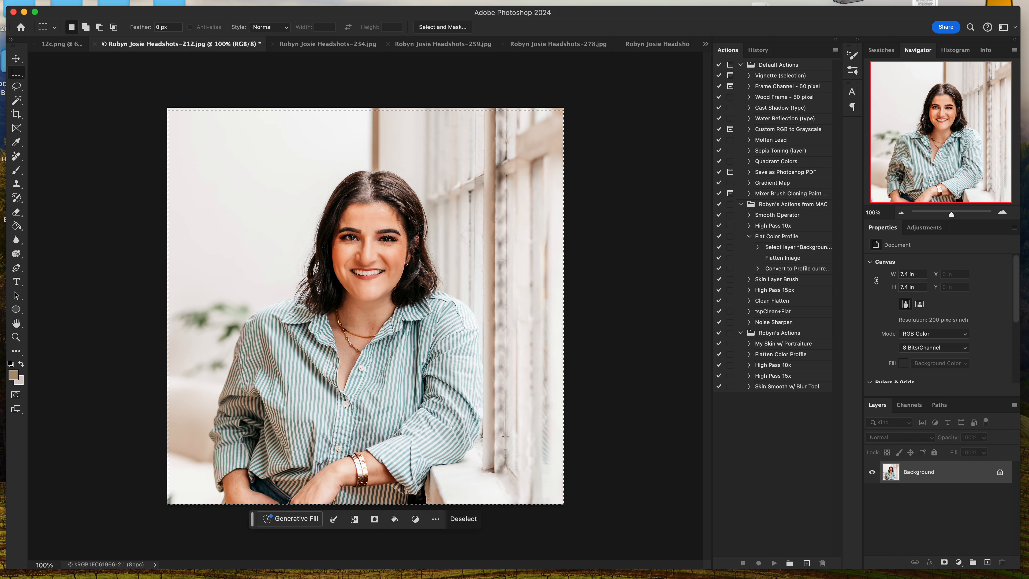
pyautogui.click(3, 0)
pyautogui.click(30, 10)
pyautogui.click(59, 45)
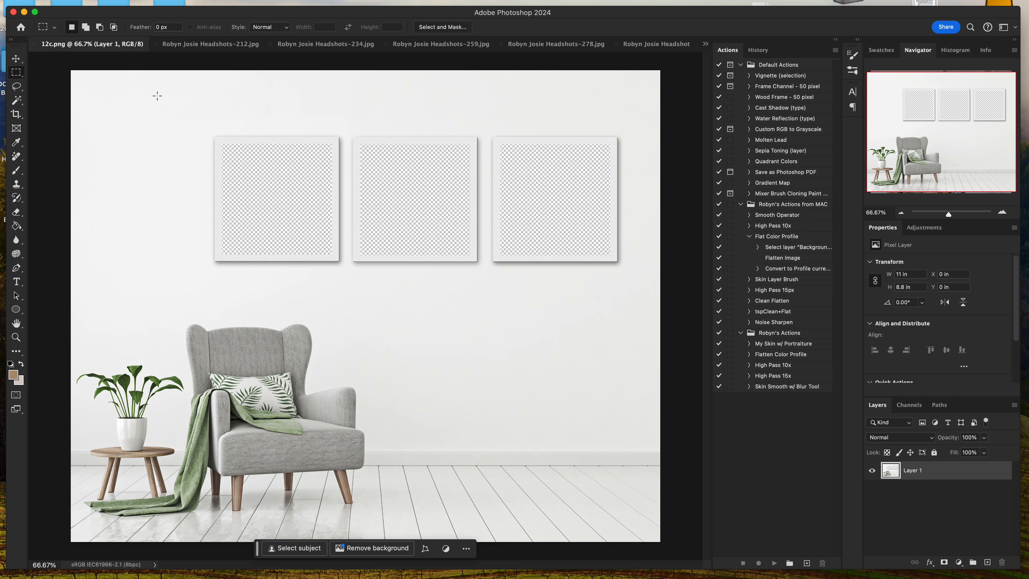
pyautogui.click(4, 0)
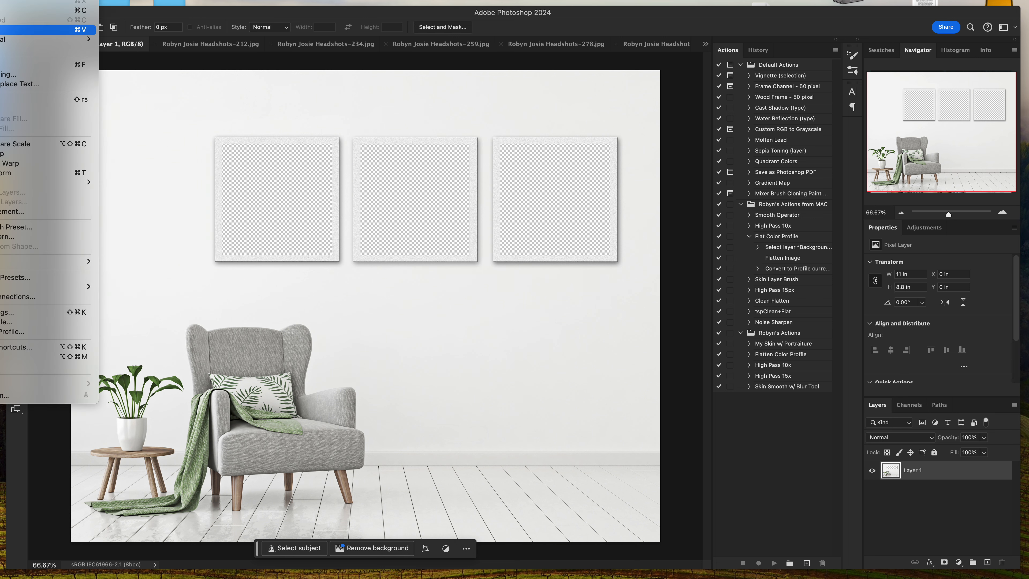
pyautogui.click(41, 30)
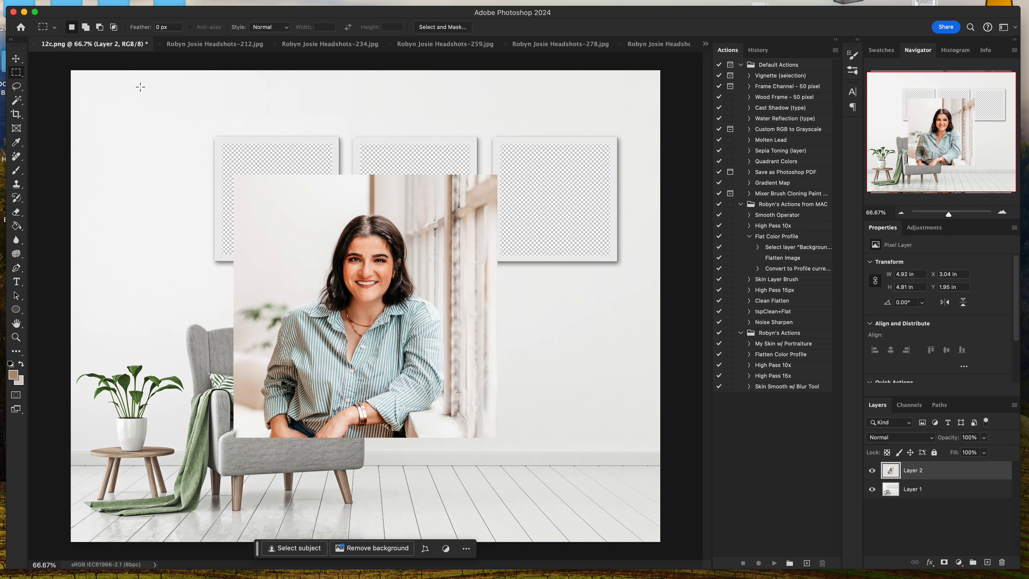
# Move the pasted headshot to the rightmost wall frame and scale it to about 42.7% to cover the frame's transparent opening.
pyautogui.click(16, 59)
pyautogui.moveTo(355, 223); pyautogui.dragTo(545, 191)
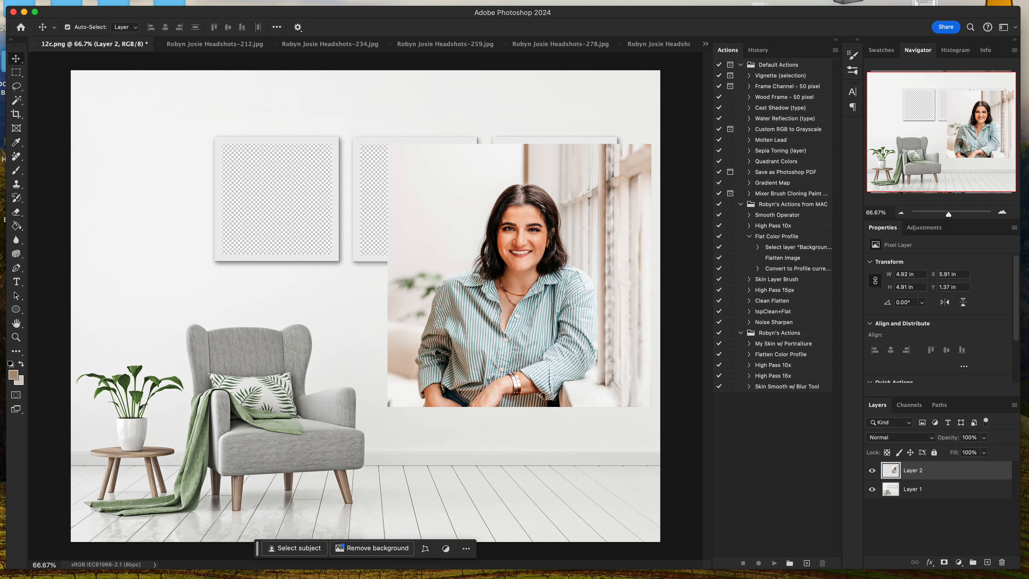
pyautogui.click(12, 1)
pyautogui.moveTo(13, 187)
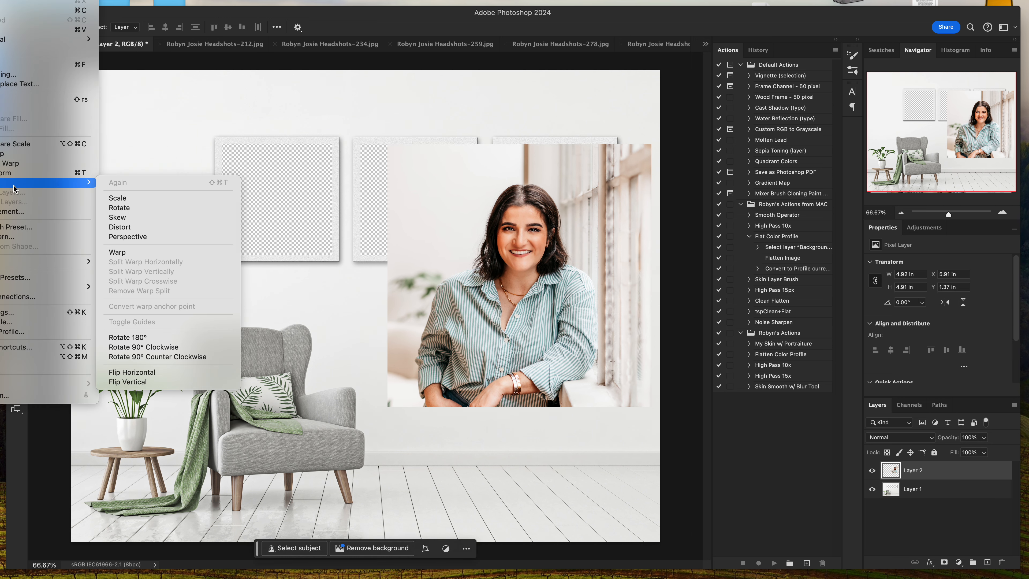
pyautogui.click(125, 198)
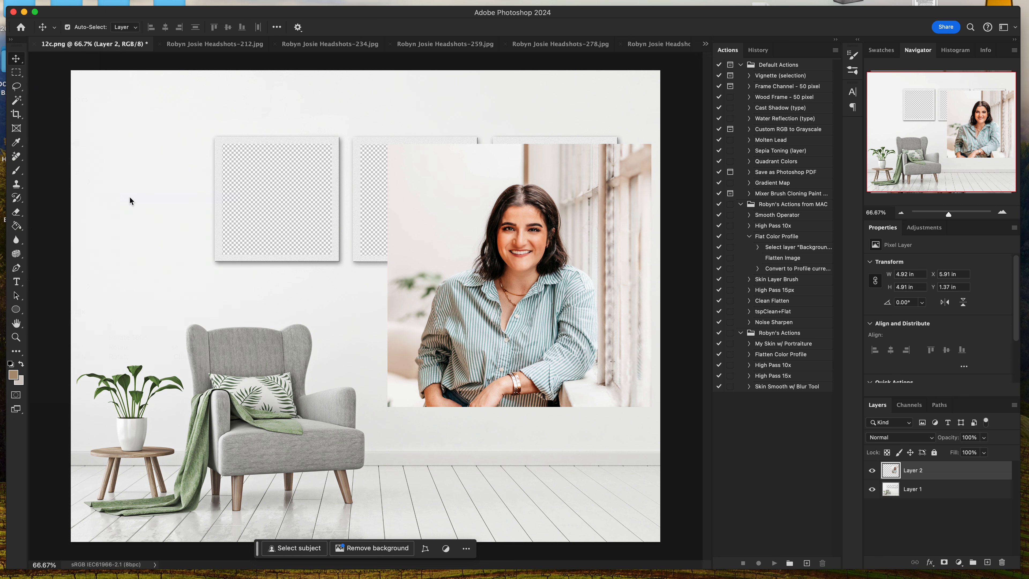
pyautogui.moveTo(387, 145); pyautogui.dragTo(493, 300)
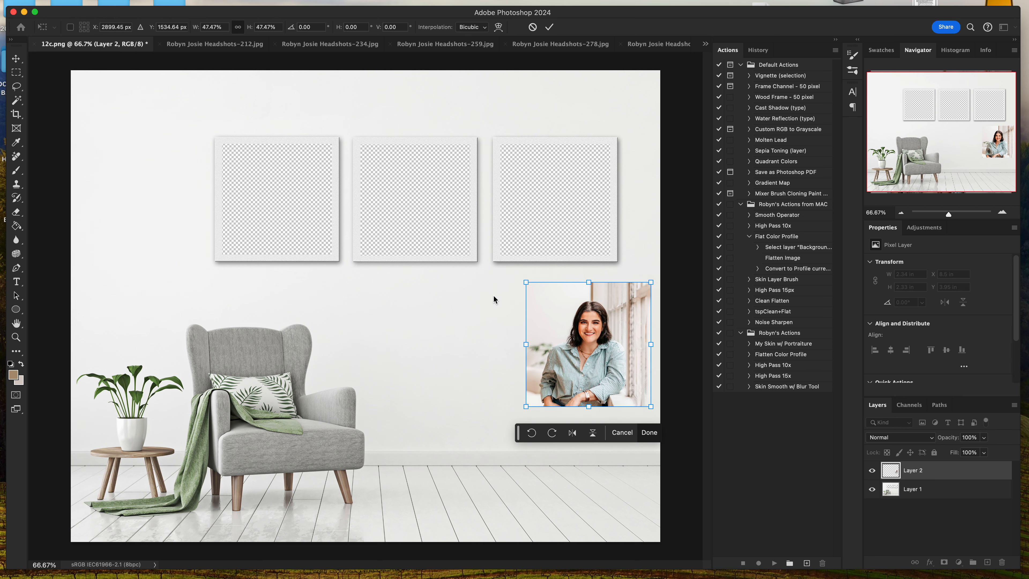
pyautogui.moveTo(609, 353); pyautogui.dragTo(583, 211)
pyautogui.moveTo(626, 266); pyautogui.dragTo(610, 254)
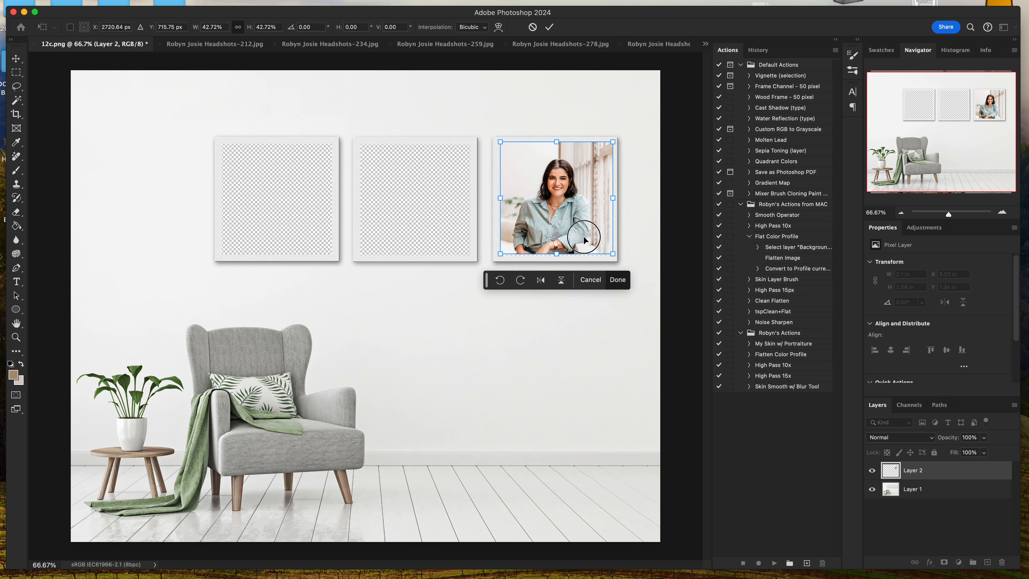
# Nudge the scaled headshot down to line up with the rightmost frame's opening, apply the transform, and keep Layer 2 selected.
pyautogui.click(557, 254)
pyautogui.press('Down')
pyautogui.press('Down')
pyautogui.press('Down')
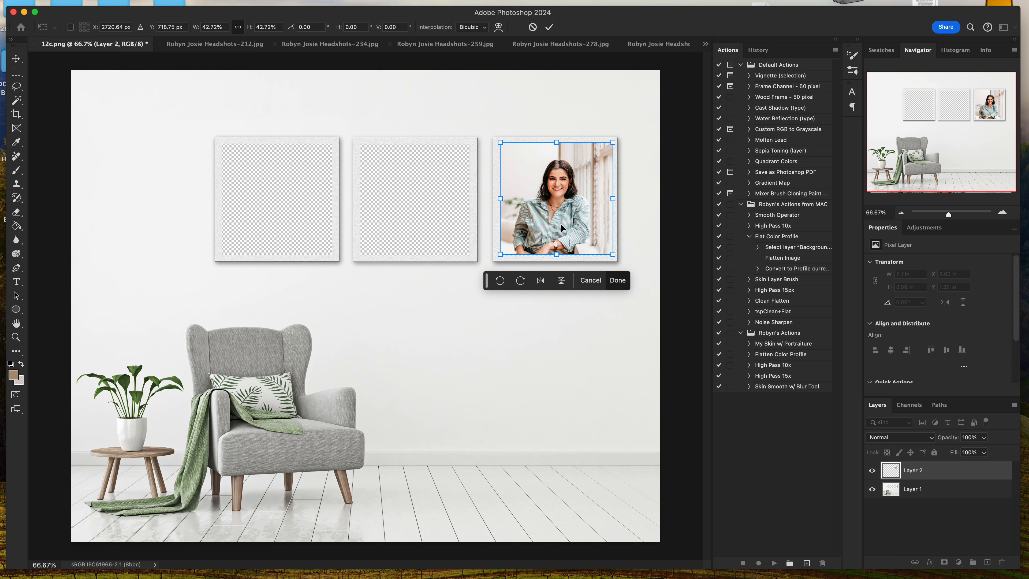
pyautogui.press('Down')
pyautogui.press('Down')
pyautogui.press('Down')
pyautogui.press('Down')
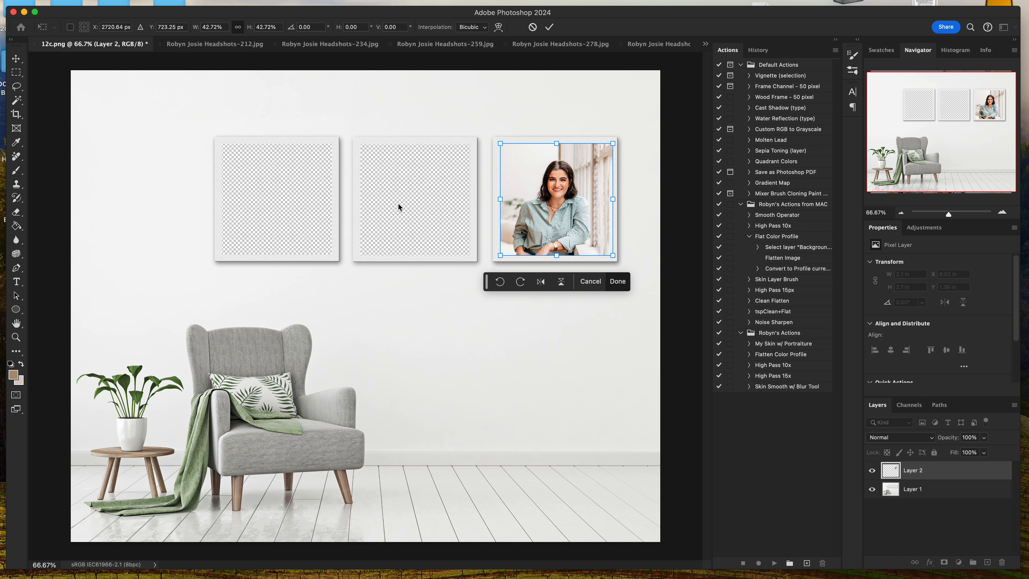
pyautogui.click(617, 280)
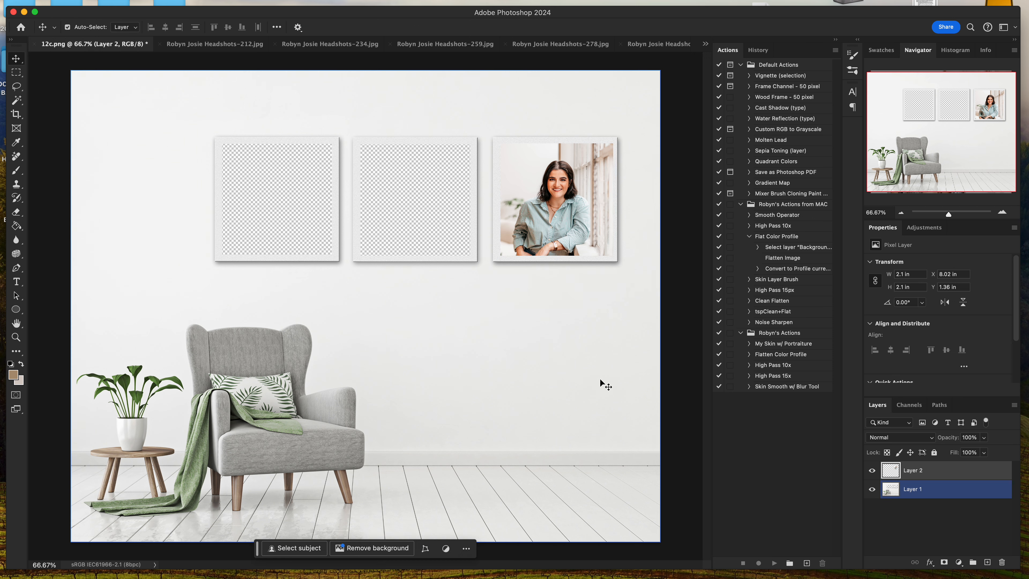
pyautogui.click(483, 203)
pyautogui.click(944, 472)
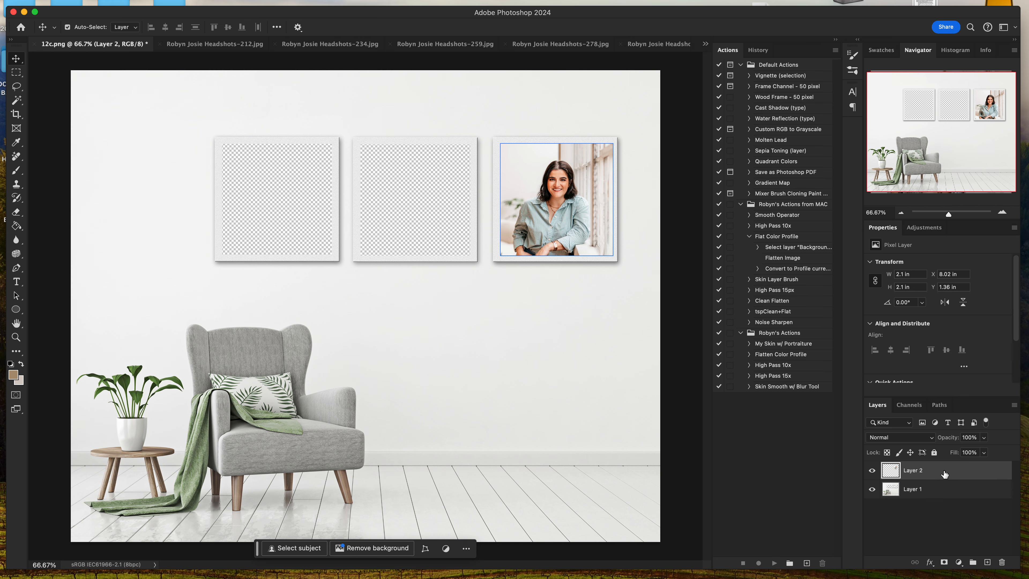
pyautogui.click(535, 306)
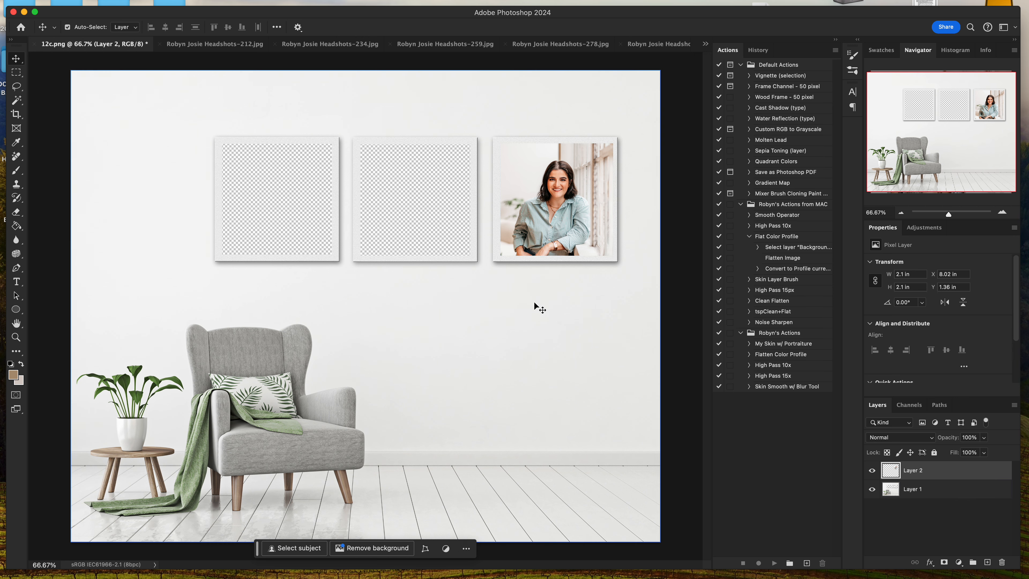
# Look through the open headshots and bring up the cross-legged portrait in the file ending in 445.
pyautogui.click(443, 46)
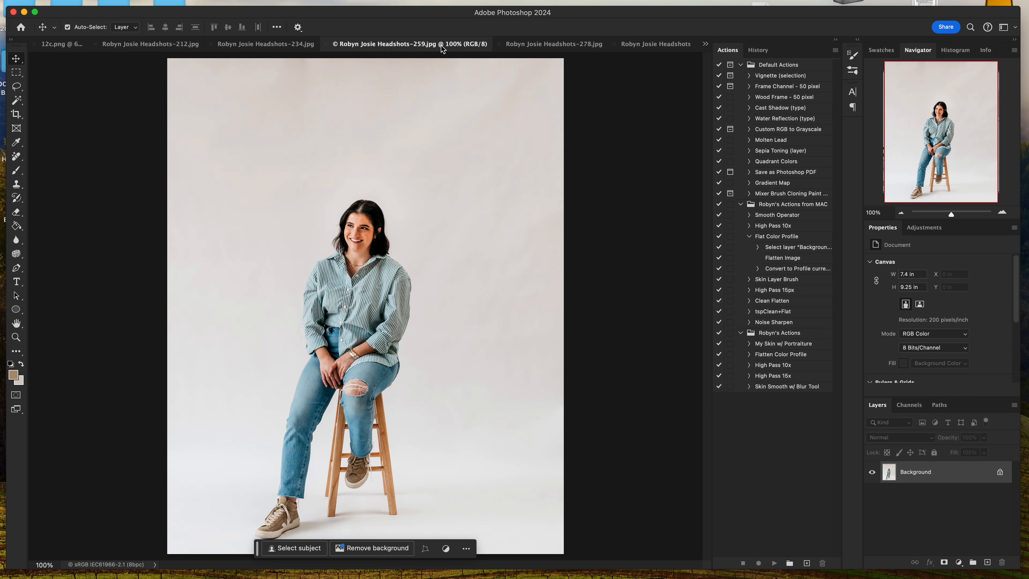
pyautogui.click(554, 45)
pyautogui.click(638, 45)
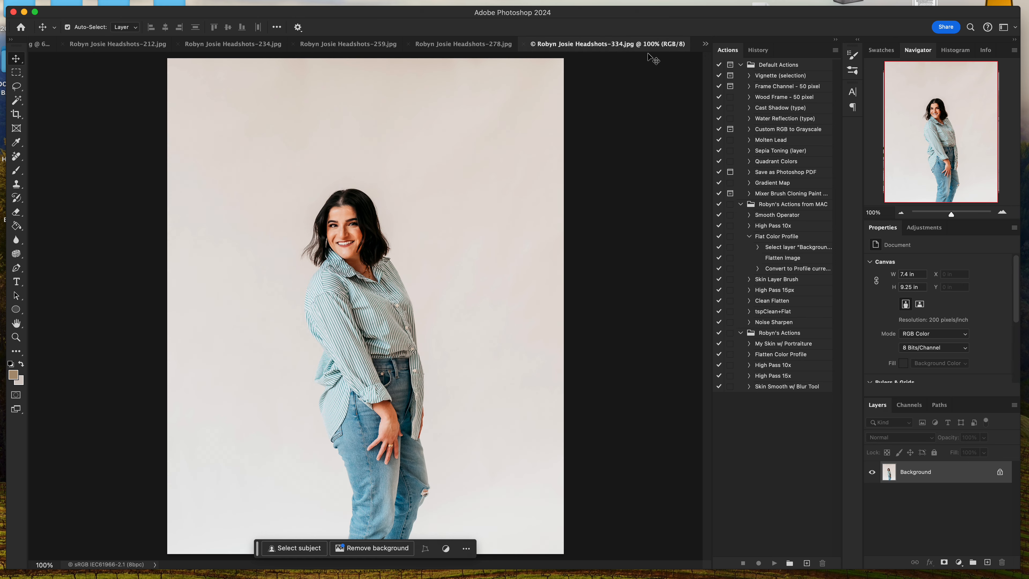
pyautogui.click(705, 43)
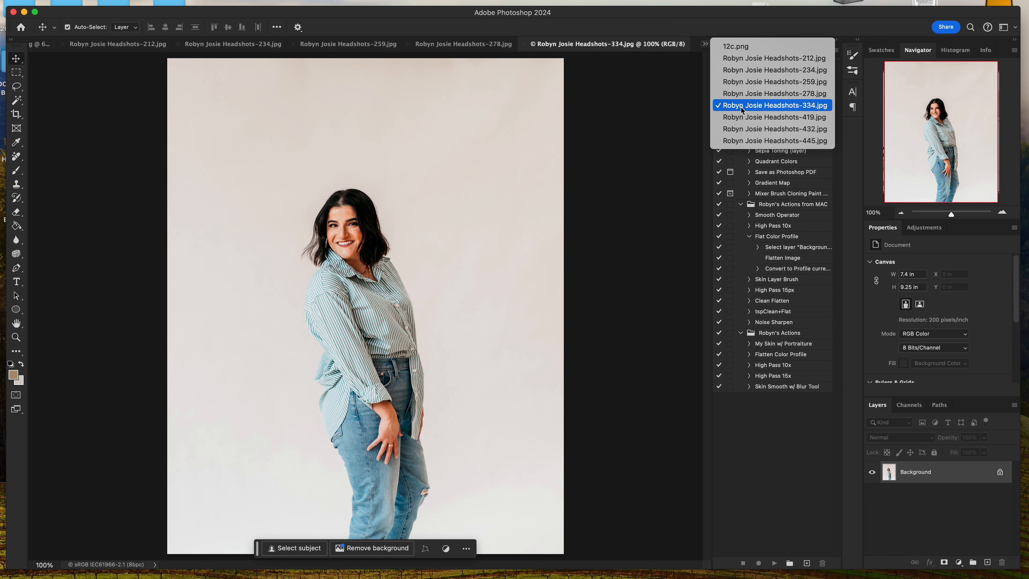
pyautogui.click(740, 141)
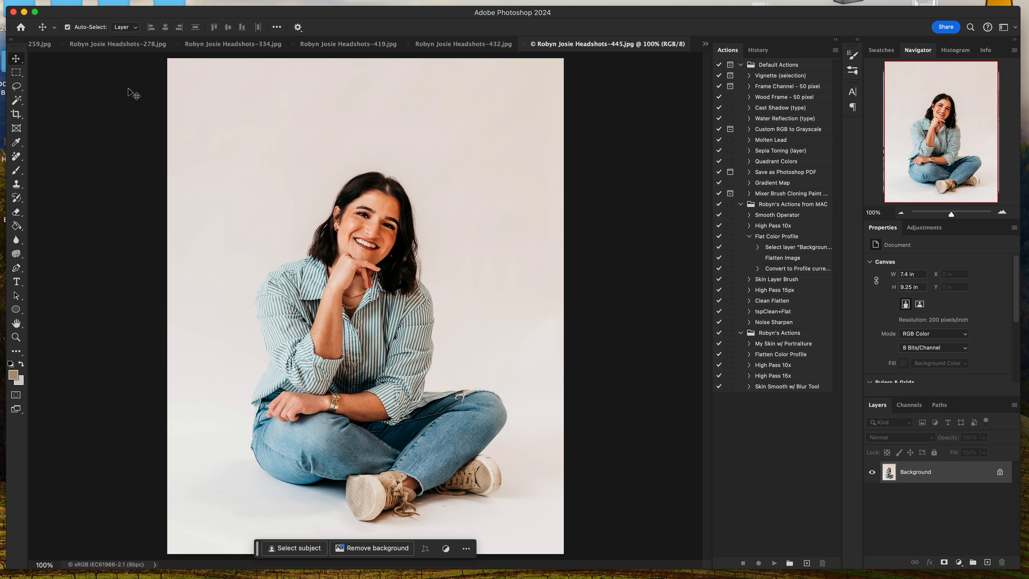
# Crop the cross-legged portrait to the 20 by 20 ratio, framing from above the head down to the shoes.
pyautogui.click(16, 114)
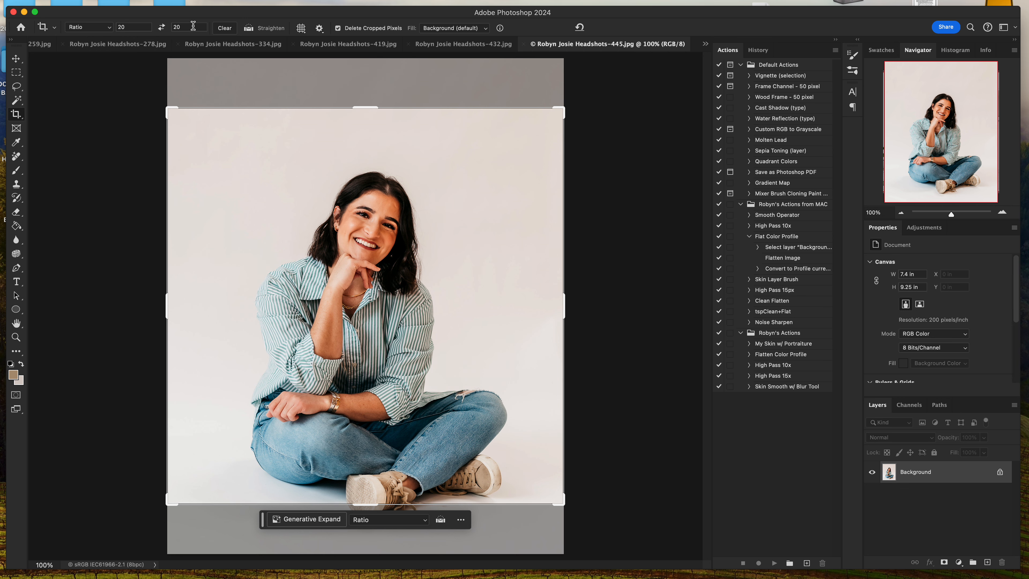
pyautogui.moveTo(392, 189); pyautogui.dragTo(304, 159)
pyautogui.click(460, 323)
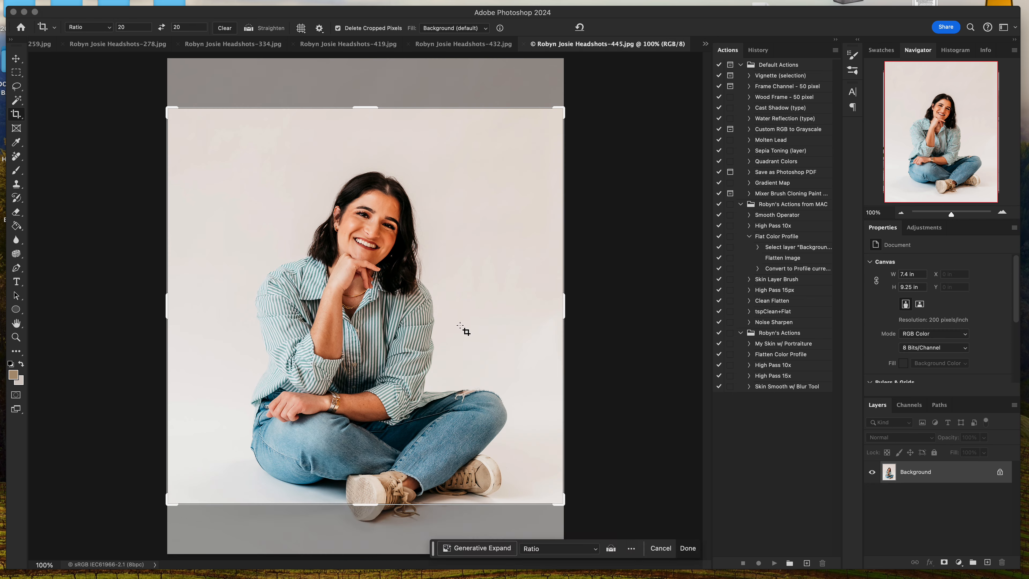
pyautogui.moveTo(561, 109); pyautogui.dragTo(564, 86)
pyautogui.moveTo(400, 168); pyautogui.dragTo(402, 171)
pyautogui.moveTo(574, 183); pyautogui.dragTo(571, 180)
pyautogui.moveTo(451, 193); pyautogui.dragTo(452, 196)
pyautogui.click(487, 523)
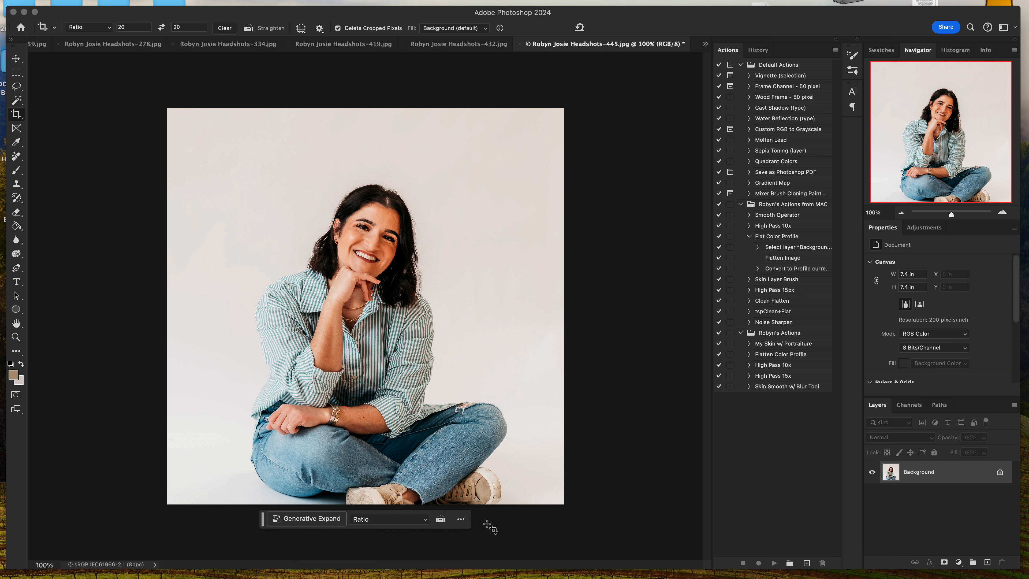
# Select and copy the entire cropped cross-legged portrait, and paste it into the 12c.png wall mockup.
pyautogui.click(17, 73)
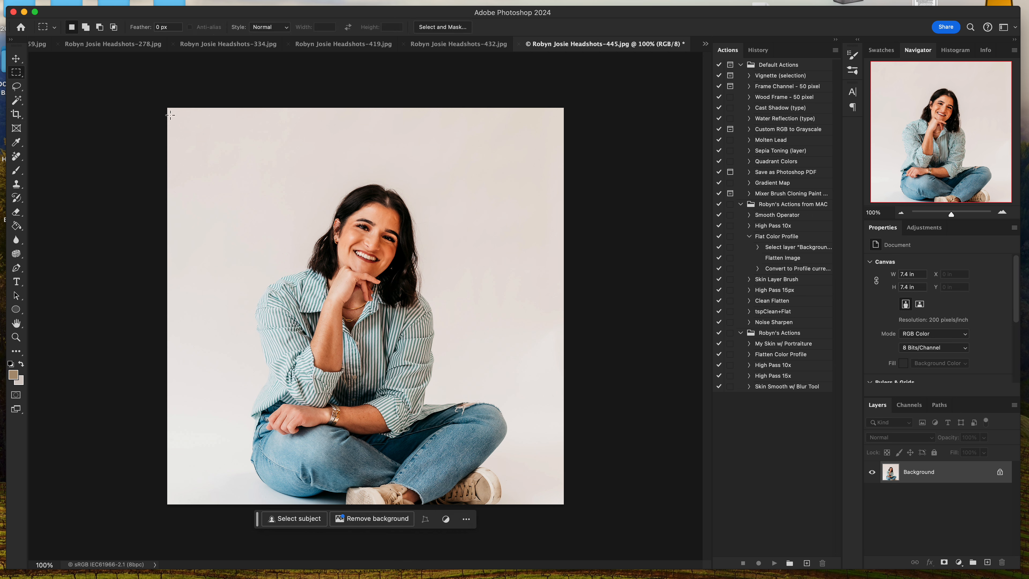
pyautogui.moveTo(167, 108); pyautogui.dragTo(577, 511)
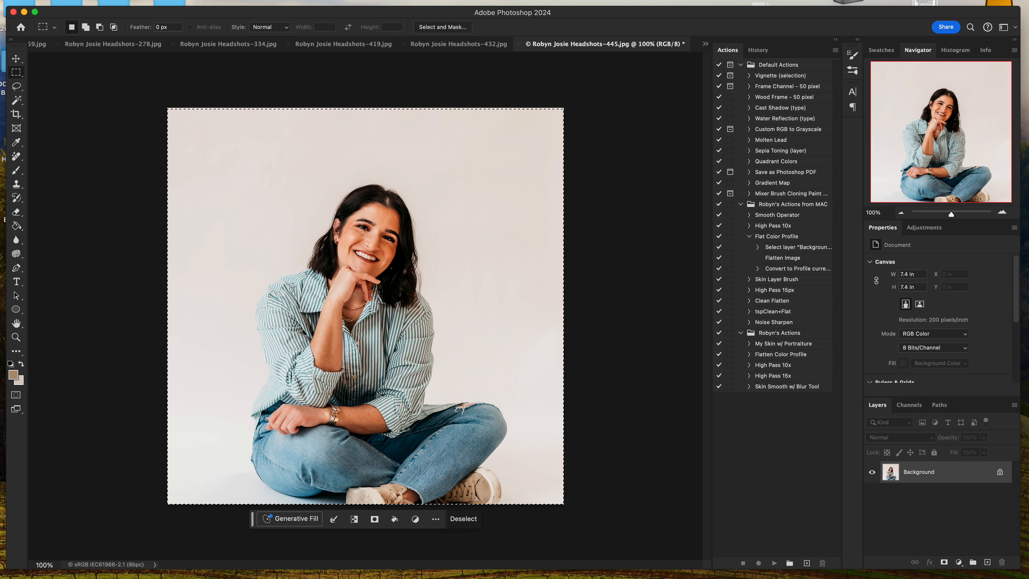
pyautogui.click(1, 1)
pyautogui.click(41, 11)
pyautogui.click(706, 44)
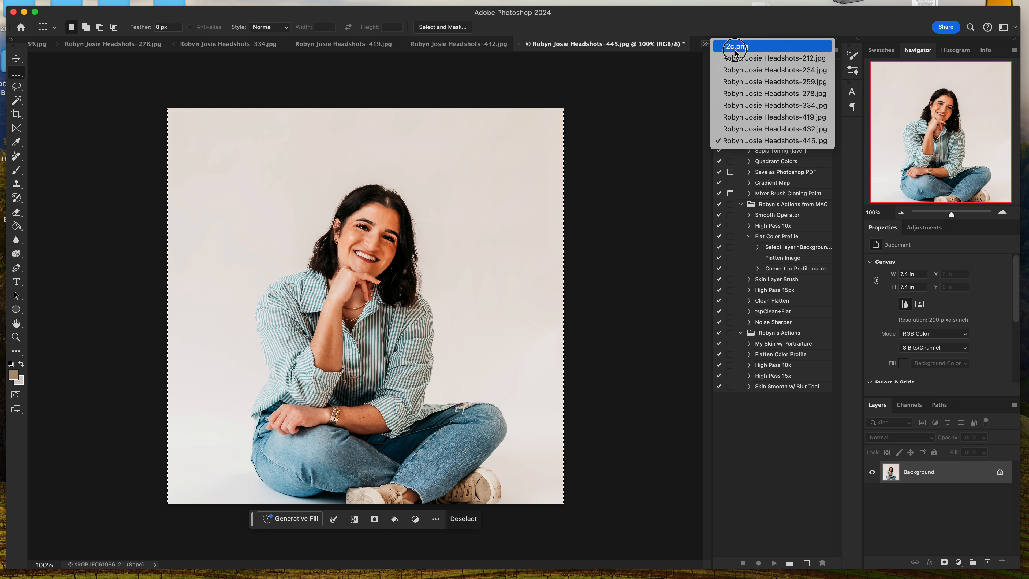
pyautogui.click(735, 47)
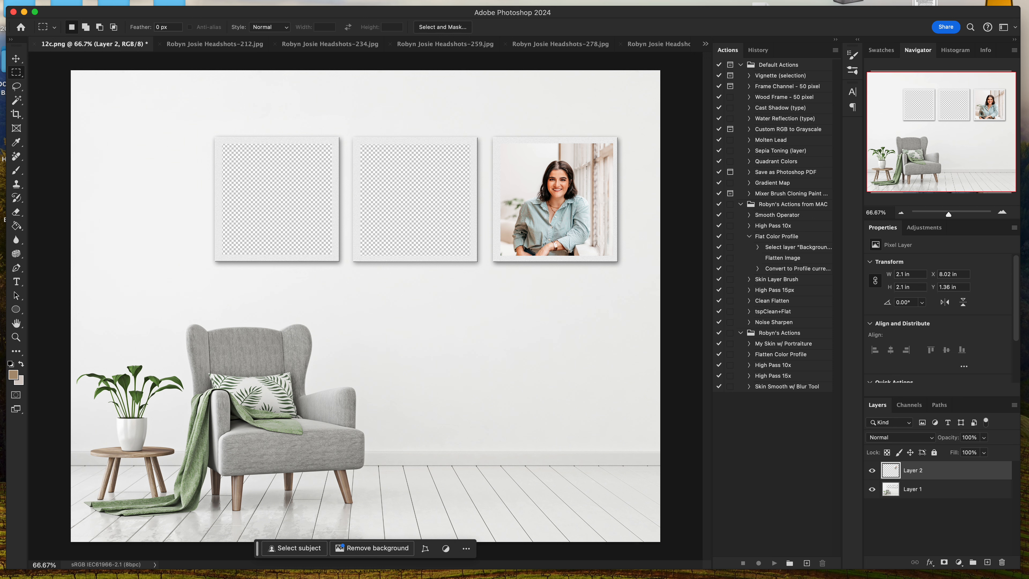
pyautogui.click(1, 1)
pyautogui.click(297, 198)
pyautogui.press('super+v')
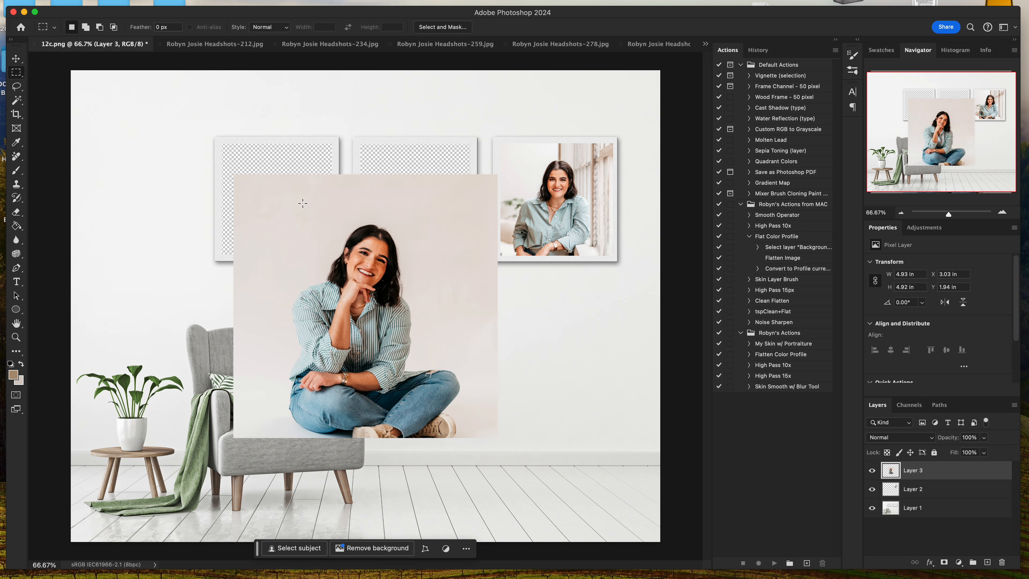
# Move the pasted cross-legged portrait up and left so that it covers the leftmost frame.
pyautogui.click(16, 59)
pyautogui.moveTo(336, 258); pyautogui.dragTo(281, 217)
pyautogui.click(155, 168)
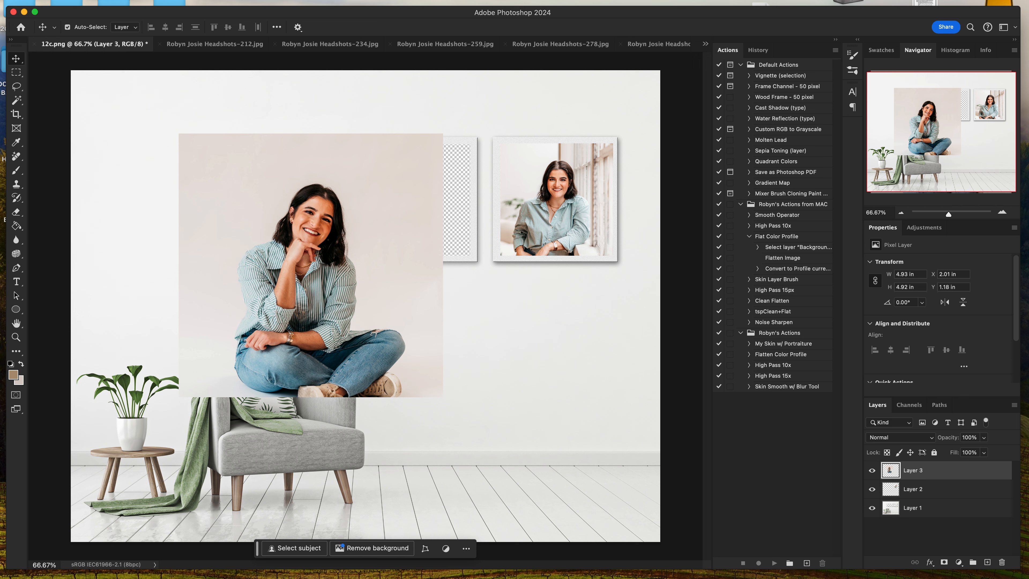
# Scale the cross-legged portrait to about 42.6%, fit it inside the leftmost frame's opening, and apply the transform.
pyautogui.click(0, 0)
pyautogui.moveTo(67, 182)
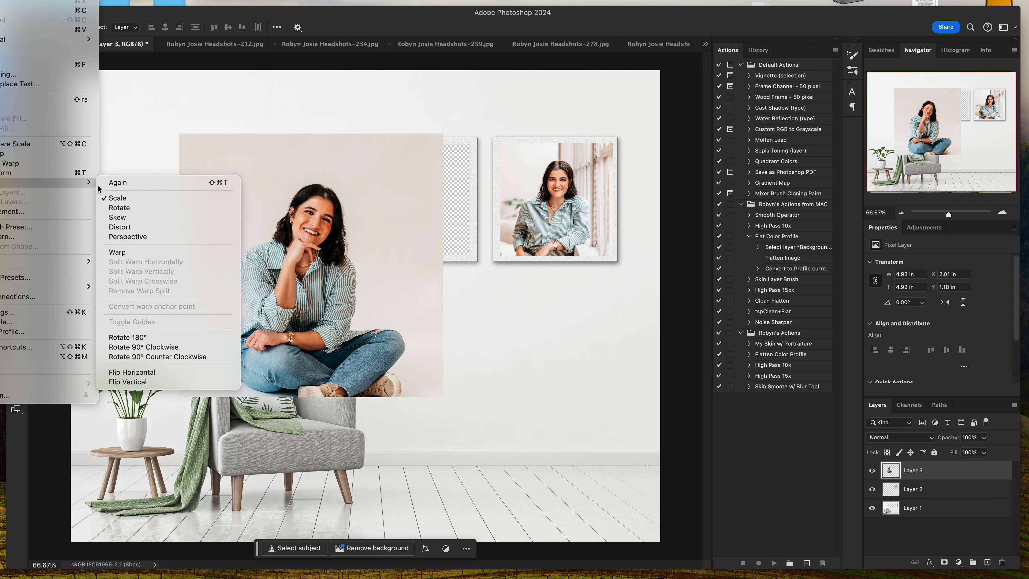
pyautogui.click(118, 198)
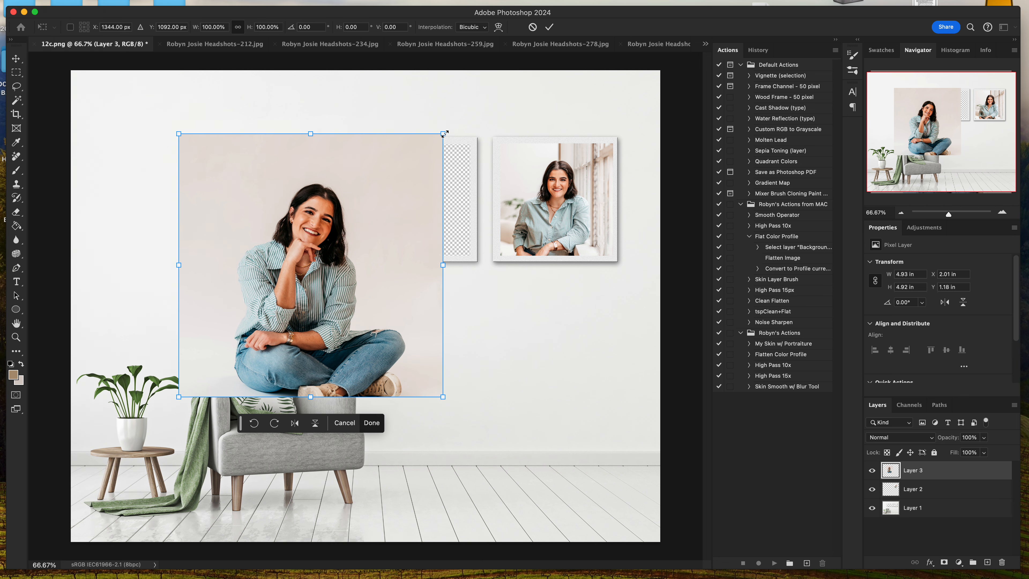
pyautogui.moveTo(445, 133); pyautogui.dragTo(308, 260)
pyautogui.moveTo(248, 313); pyautogui.dragTo(275, 193)
pyautogui.moveTo(338, 208); pyautogui.dragTo(331, 208)
pyautogui.moveTo(286, 215); pyautogui.dragTo(286, 211)
pyautogui.moveTo(209, 206); pyautogui.dragTo(263, 217)
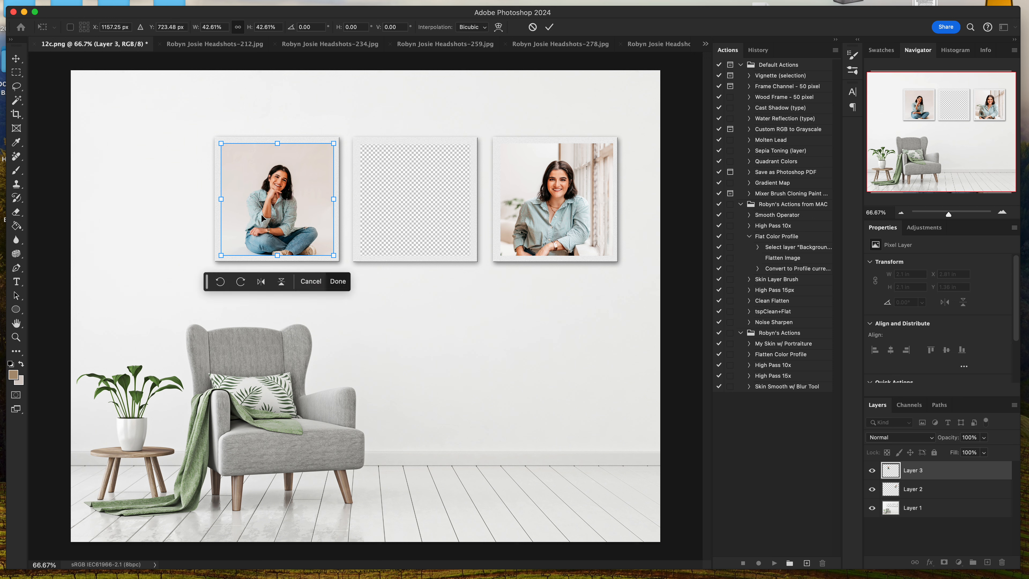
pyautogui.click(338, 281)
pyautogui.click(365, 312)
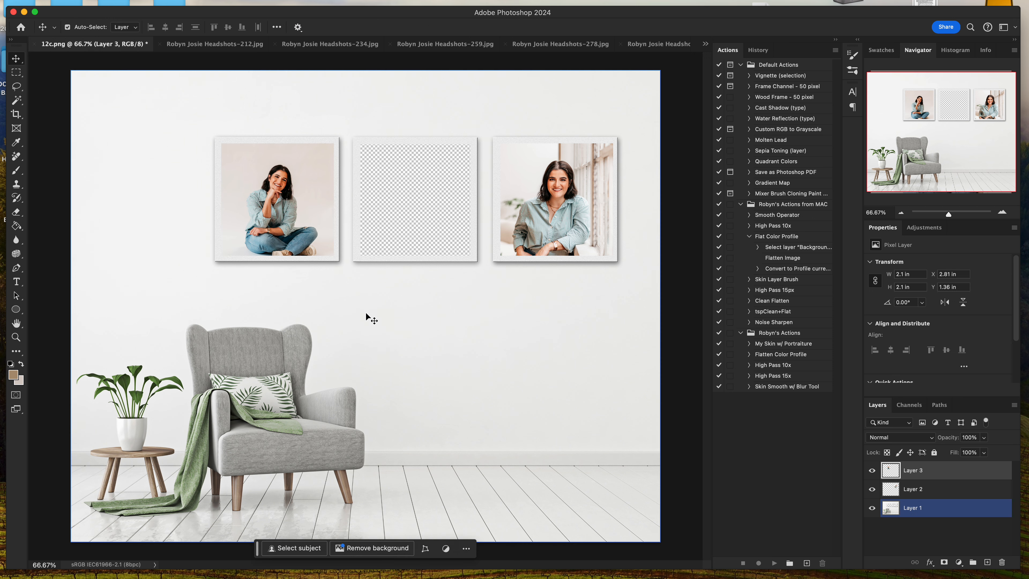
pyautogui.click(379, 203)
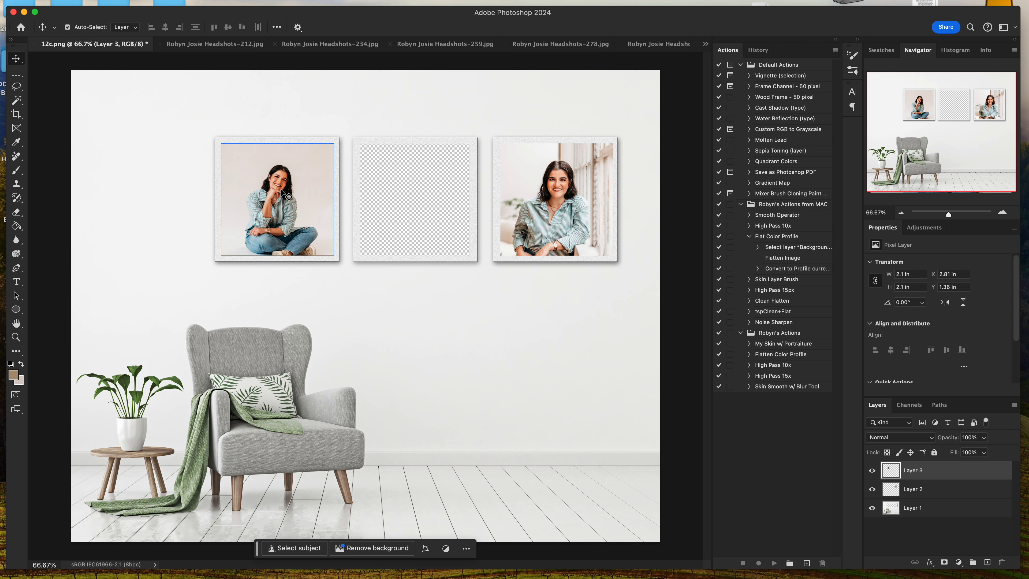
pyautogui.click(360, 191)
pyautogui.click(594, 183)
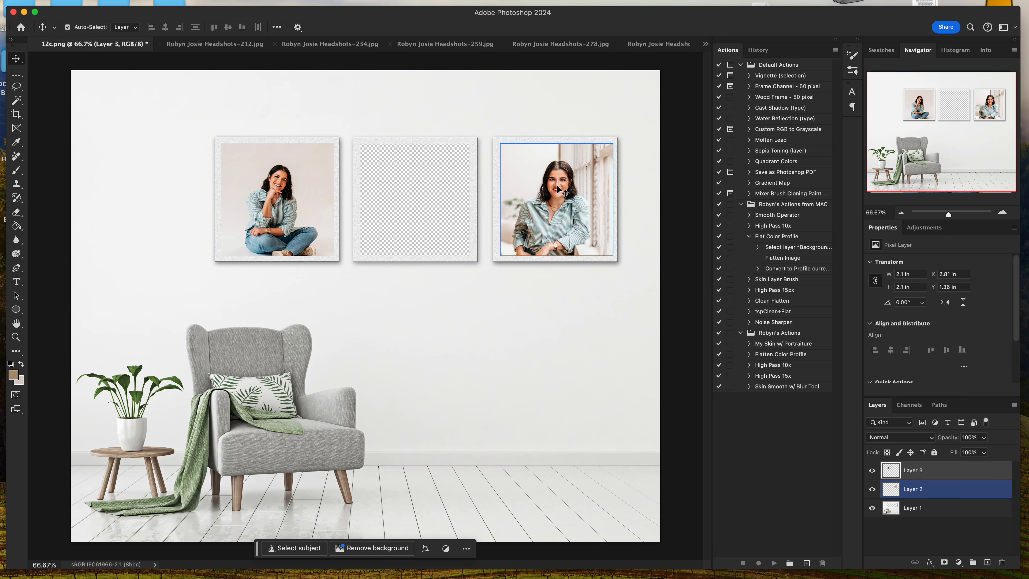
pyautogui.click(465, 191)
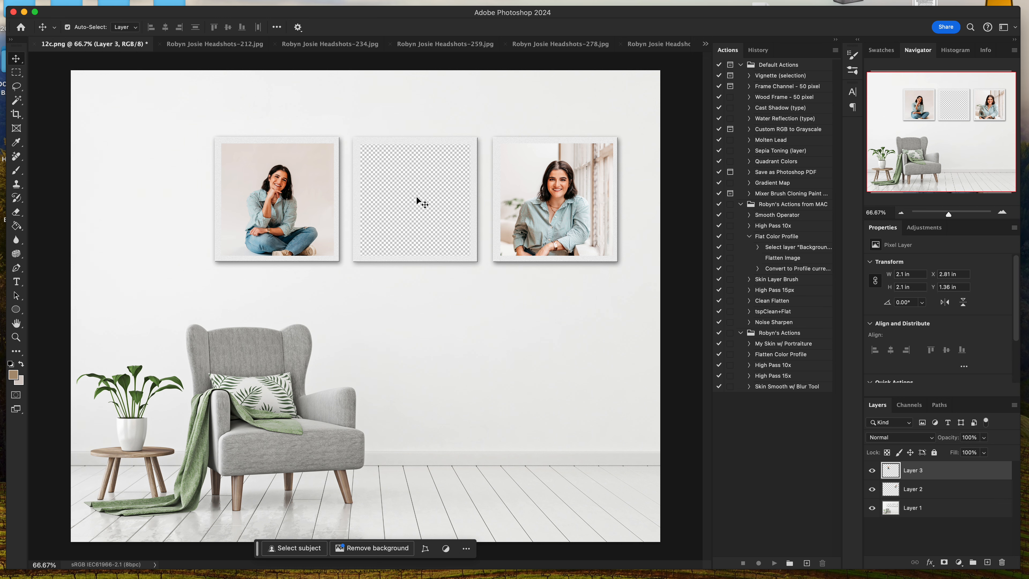
# Look through the open headshots and bring up the standing portrait in the file ending in 334.
pyautogui.click(705, 44)
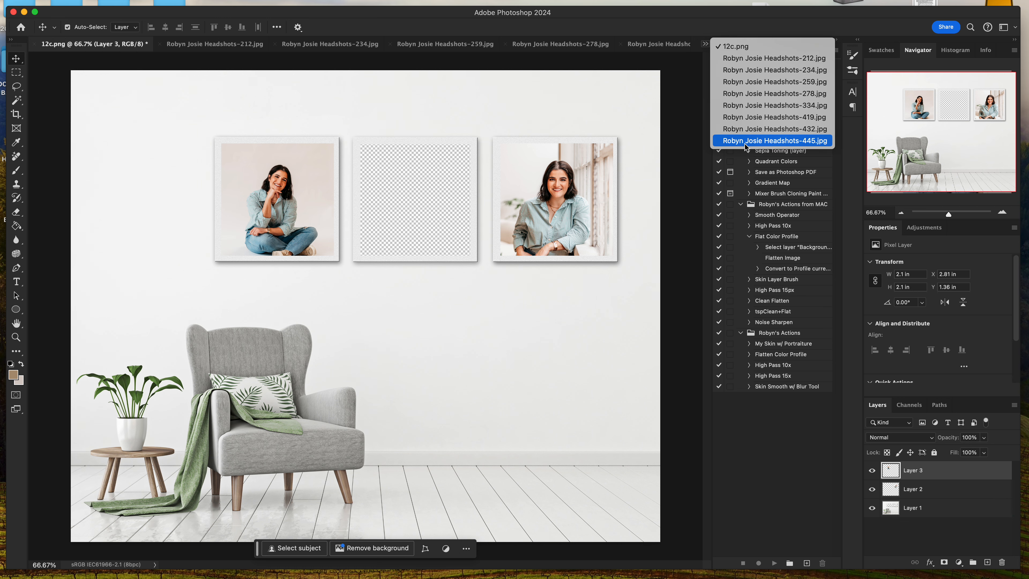
pyautogui.click(769, 140)
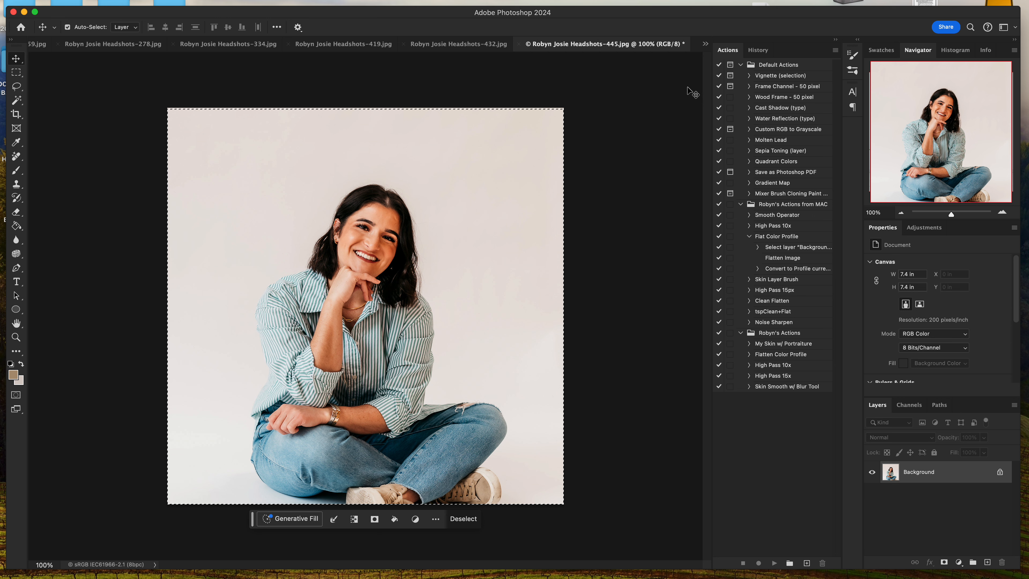
pyautogui.click(705, 44)
pyautogui.click(745, 130)
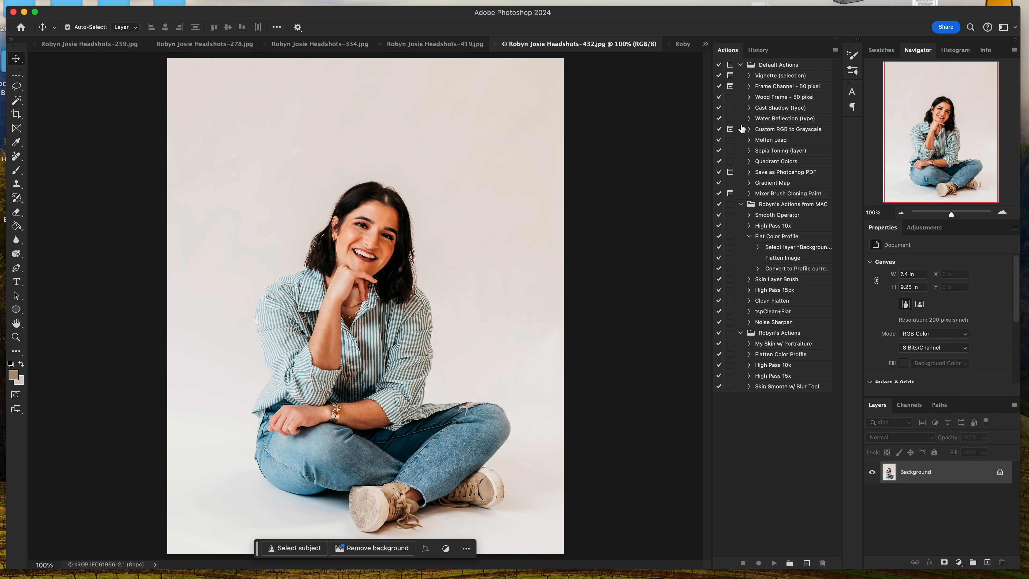
pyautogui.click(684, 44)
pyautogui.click(705, 43)
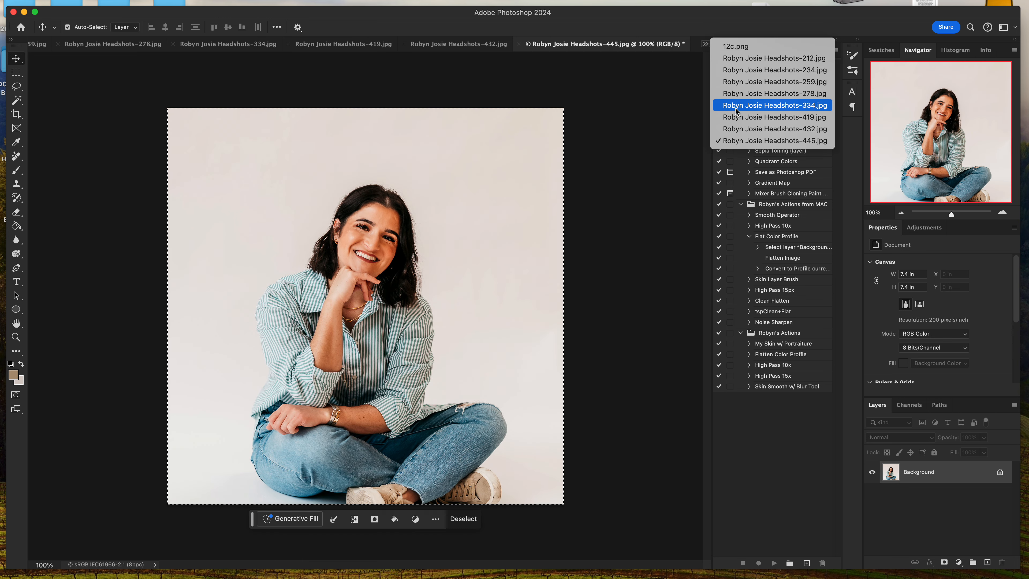
pyautogui.click(736, 117)
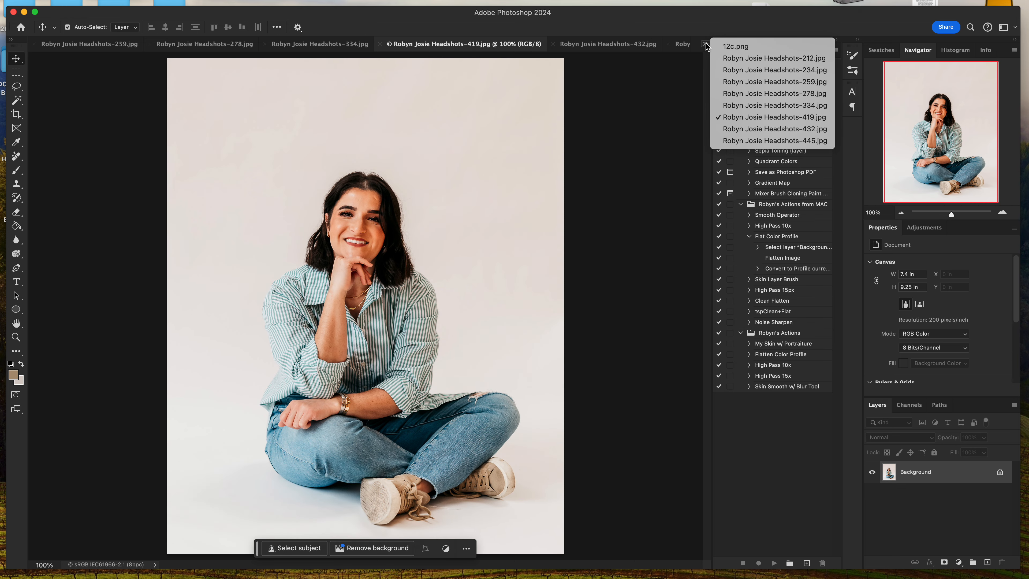
pyautogui.click(735, 105)
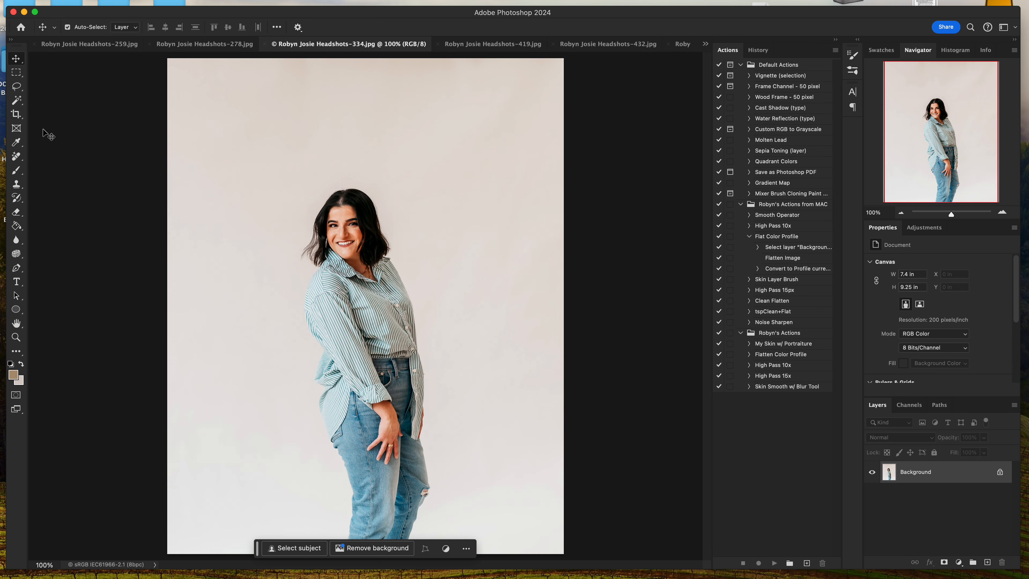
# Crop the standing portrait to the 20 by 20 ratio, framing from above the head down to the thighs and trimming the sides slightly.
pyautogui.click(16, 115)
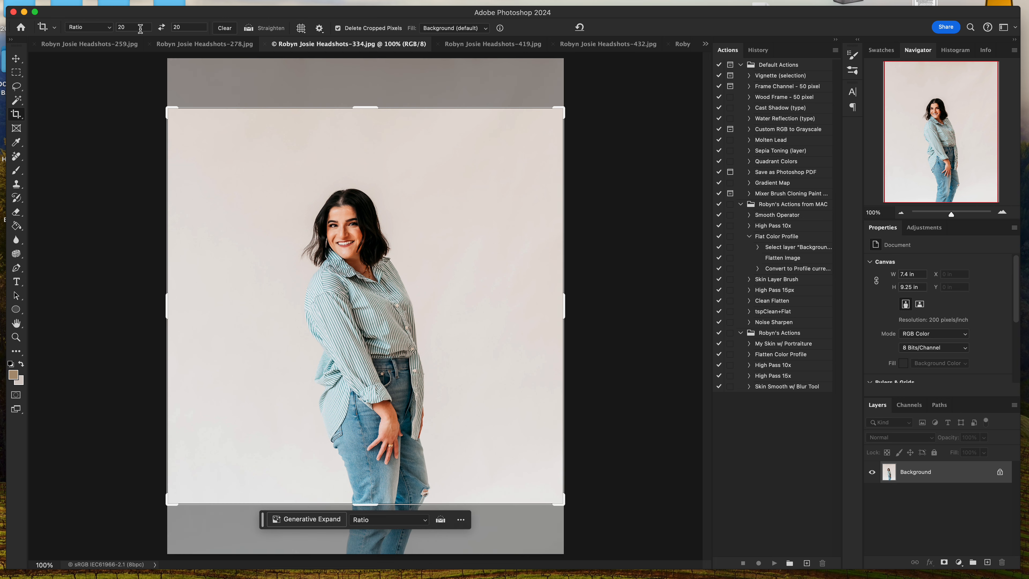
pyautogui.click(413, 189)
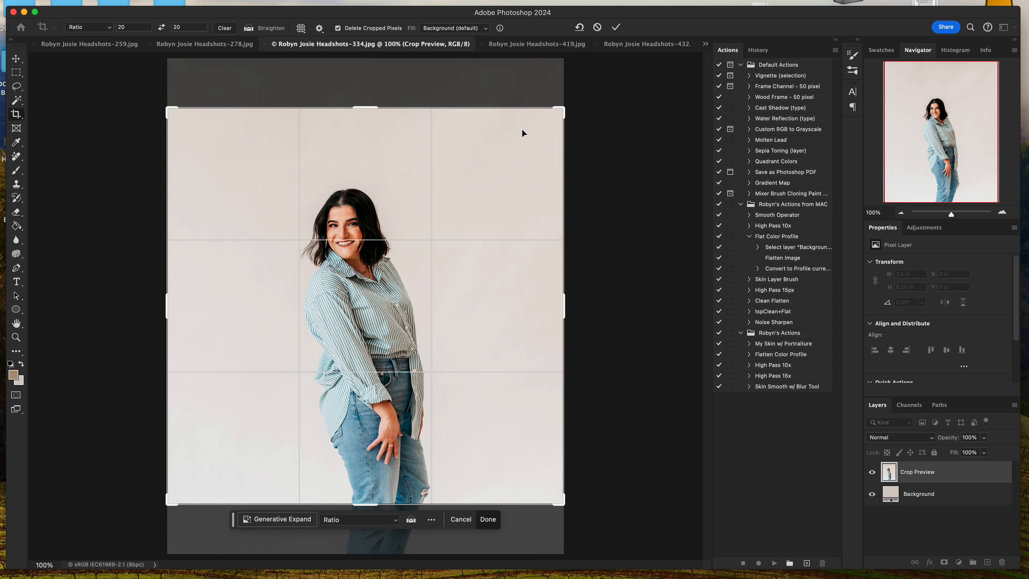
pyautogui.moveTo(400, 175)
pyautogui.mouseDown()
pyautogui.moveTo(398, 166)
pyautogui.moveTo(399, 188)
pyautogui.mouseUp()
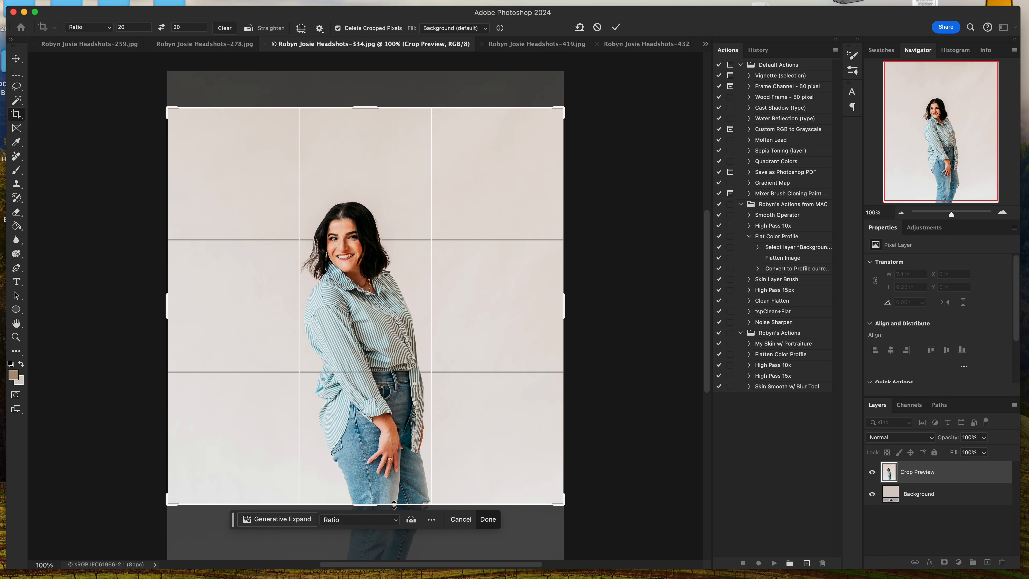
pyautogui.moveTo(394, 503); pyautogui.dragTo(395, 498)
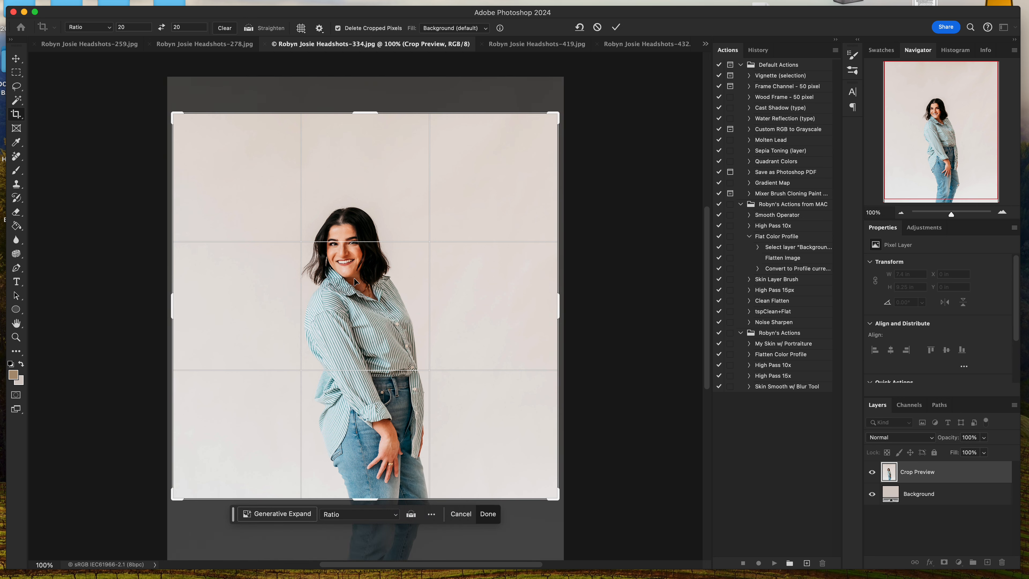
pyautogui.click(488, 514)
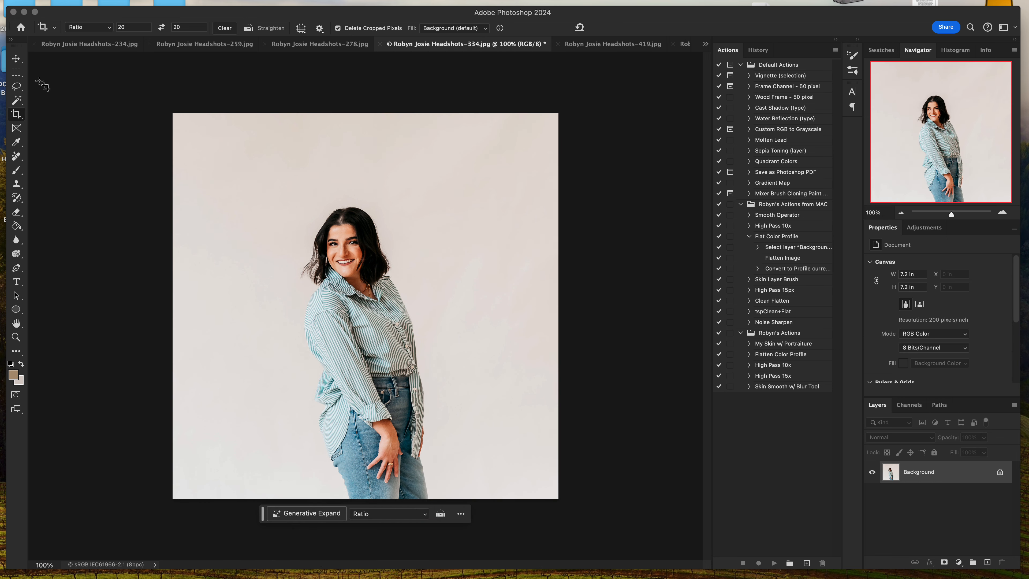
# Select and copy the entire cropped standing portrait, and paste it into the 12c.png wall mockup.
pyautogui.click(17, 73)
pyautogui.click(173, 115)
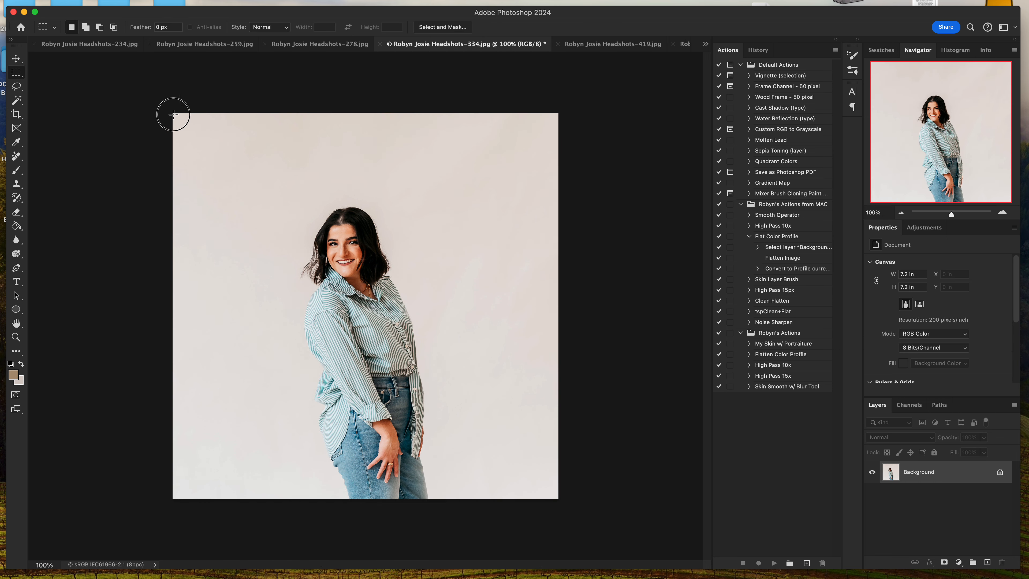
pyautogui.moveTo(174, 114); pyautogui.dragTo(561, 500)
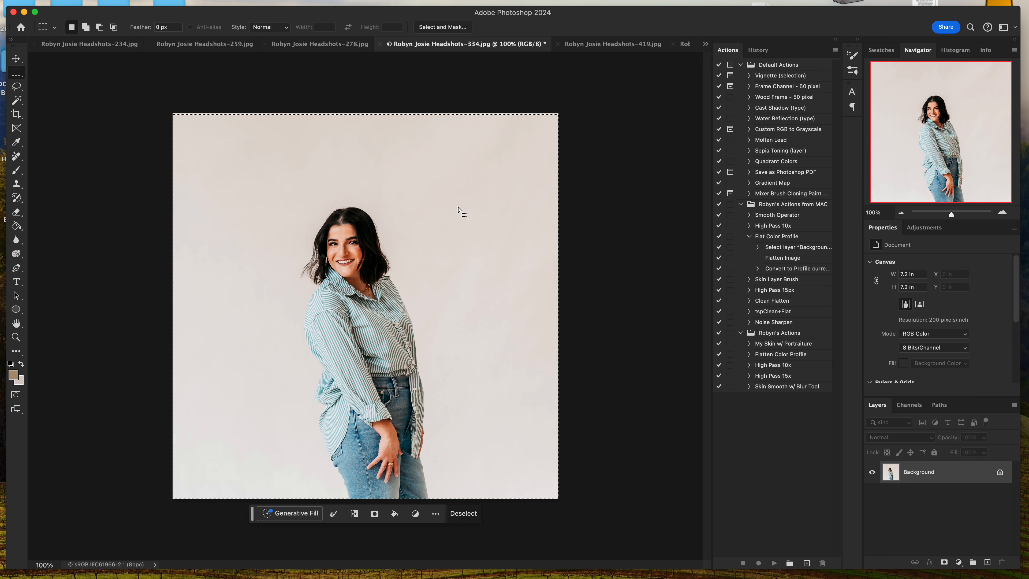
pyautogui.click(1, 0)
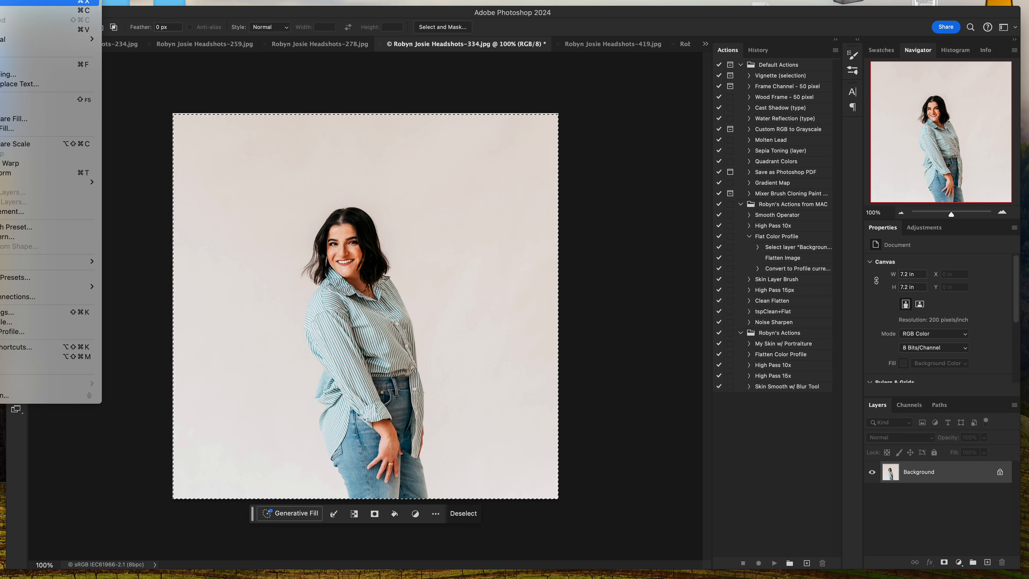
pyautogui.click(4, 10)
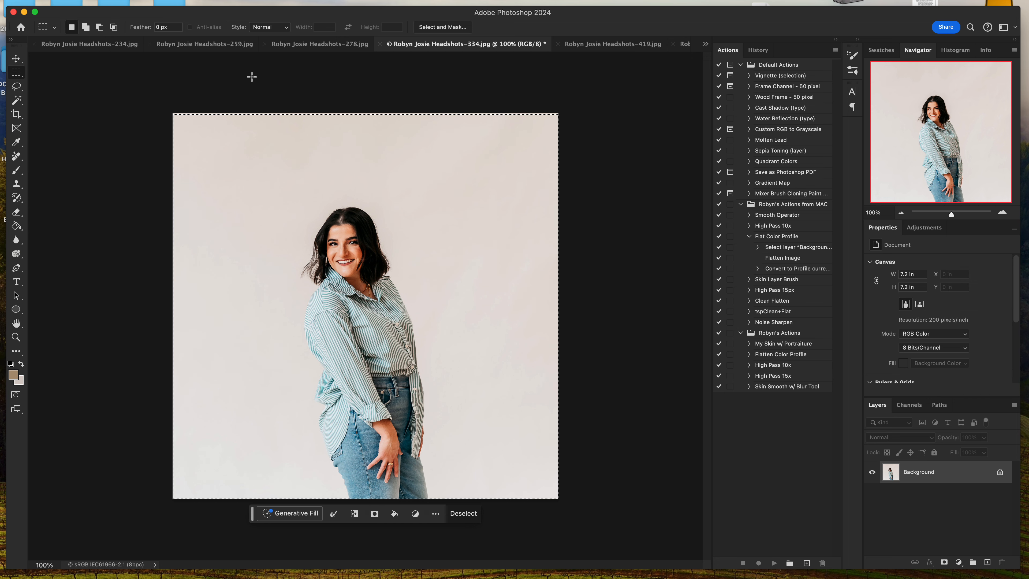
pyautogui.click(705, 44)
pyautogui.click(735, 49)
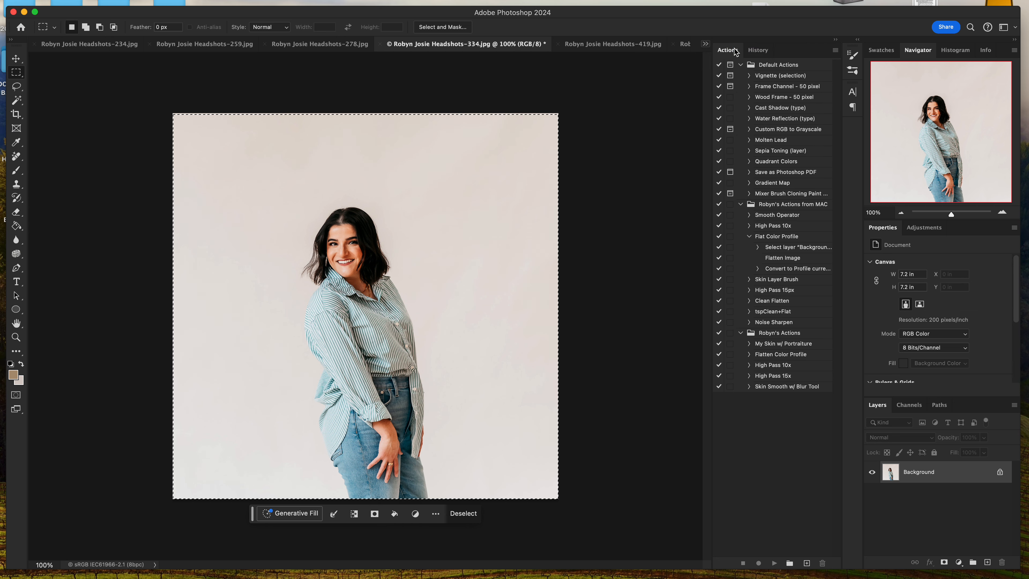
pyautogui.click(4, 1)
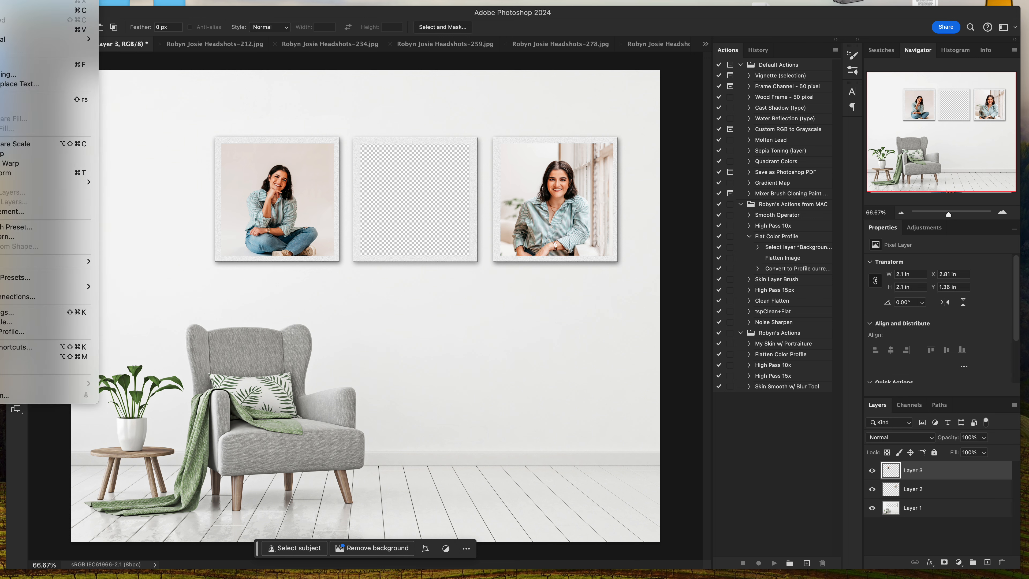
pyautogui.click(12, 30)
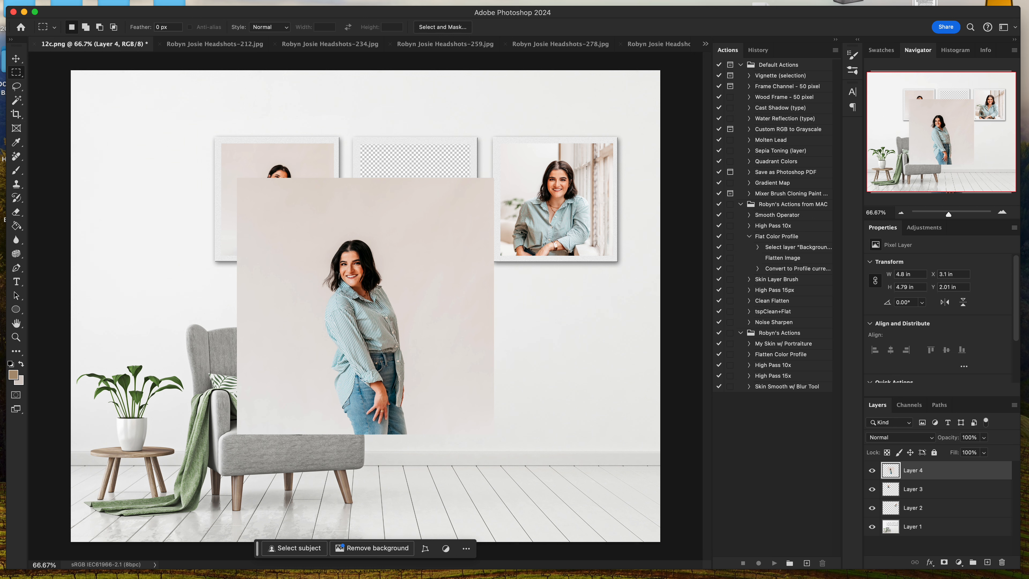
# Scale the standing portrait to about 44.1%, position it over the middle frame's opening, and apply the transform.
pyautogui.click(4, 1)
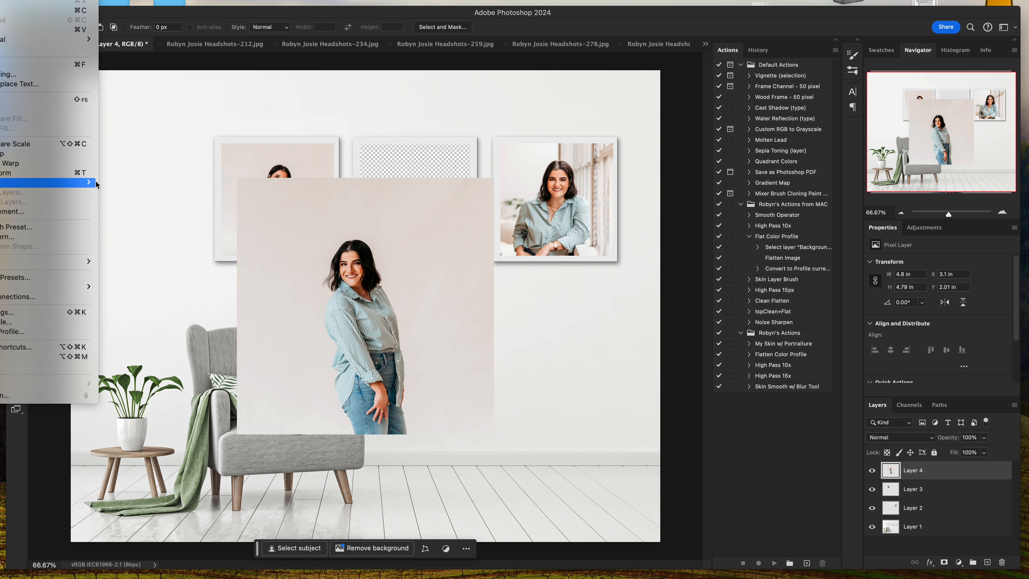
pyautogui.moveTo(90, 184)
pyautogui.click(112, 200)
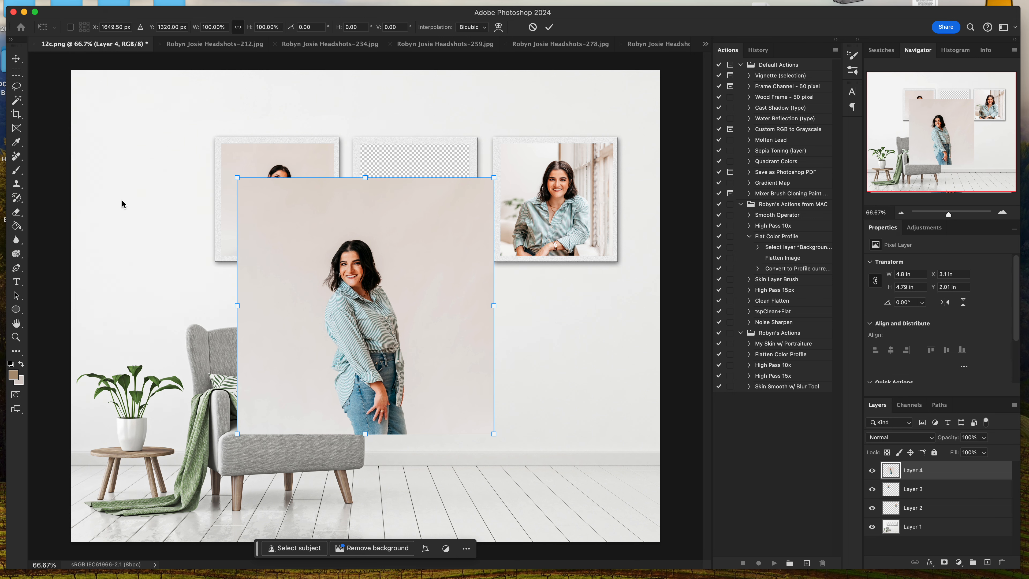
pyautogui.moveTo(494, 178); pyautogui.dragTo(368, 295)
pyautogui.moveTo(319, 322); pyautogui.dragTo(423, 171)
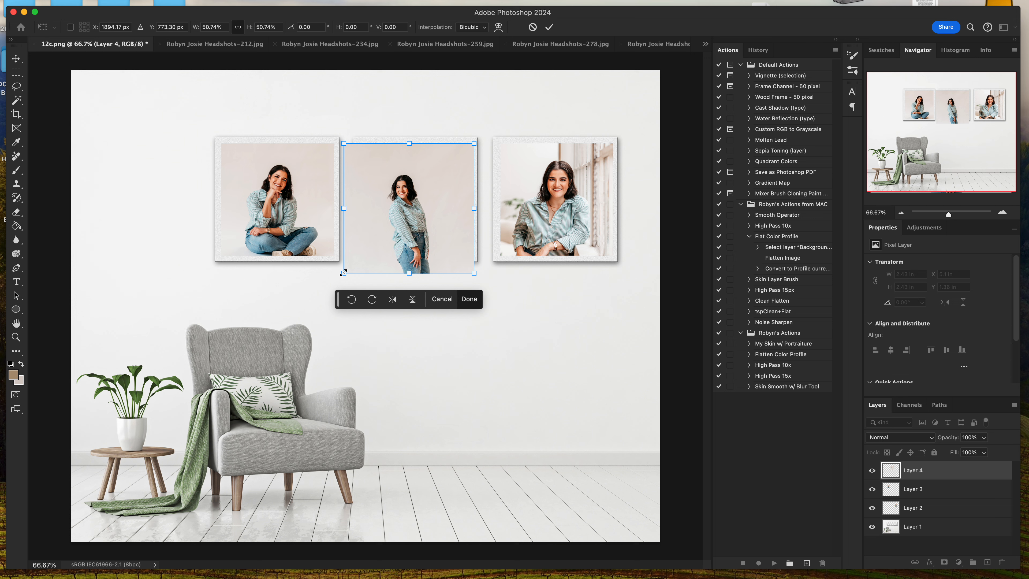
pyautogui.moveTo(343, 272); pyautogui.dragTo(363, 254)
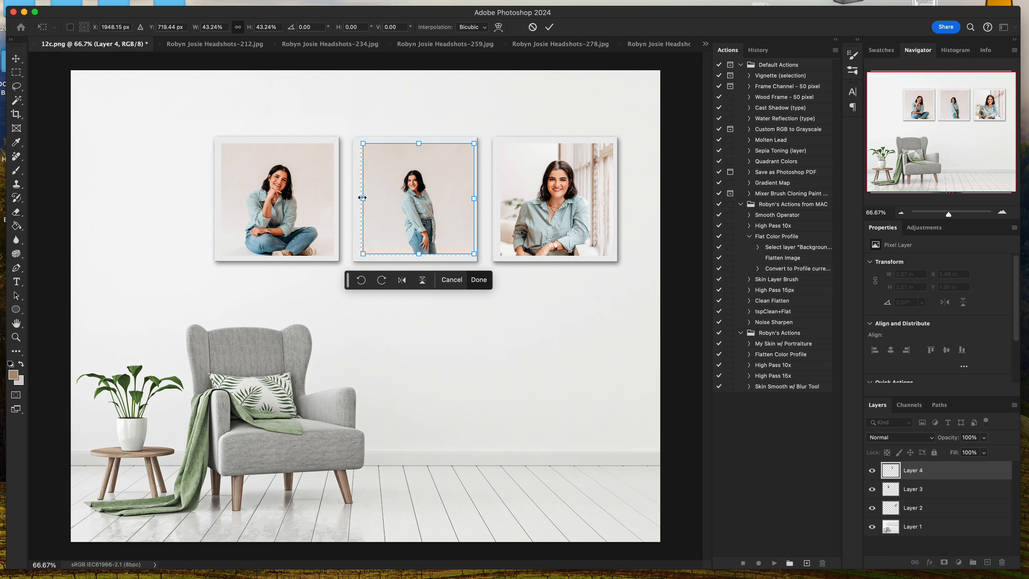
pyautogui.moveTo(362, 198); pyautogui.dragTo(419, 198)
pyautogui.click(419, 199)
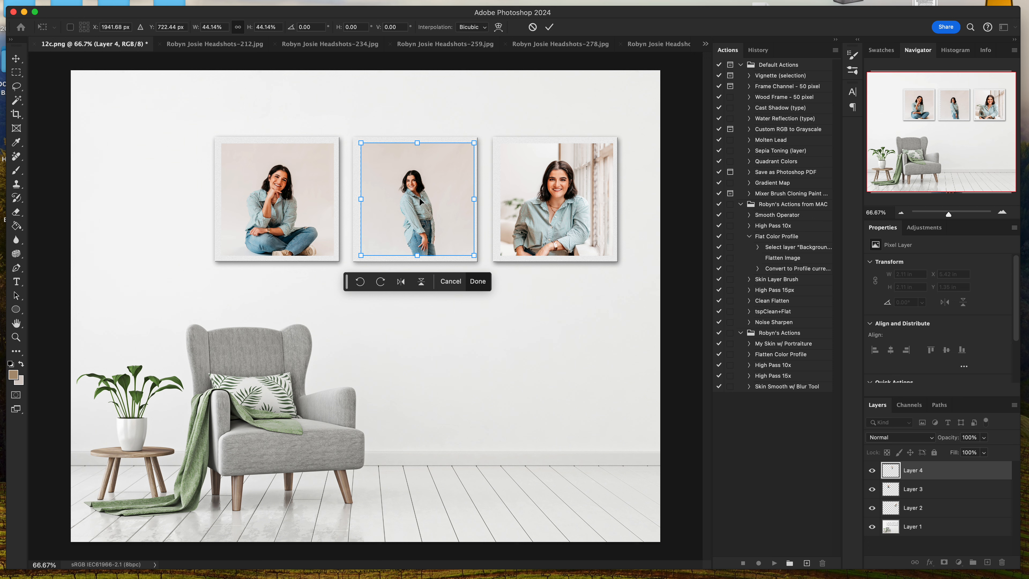
pyautogui.press('Return')
pyautogui.press('m')
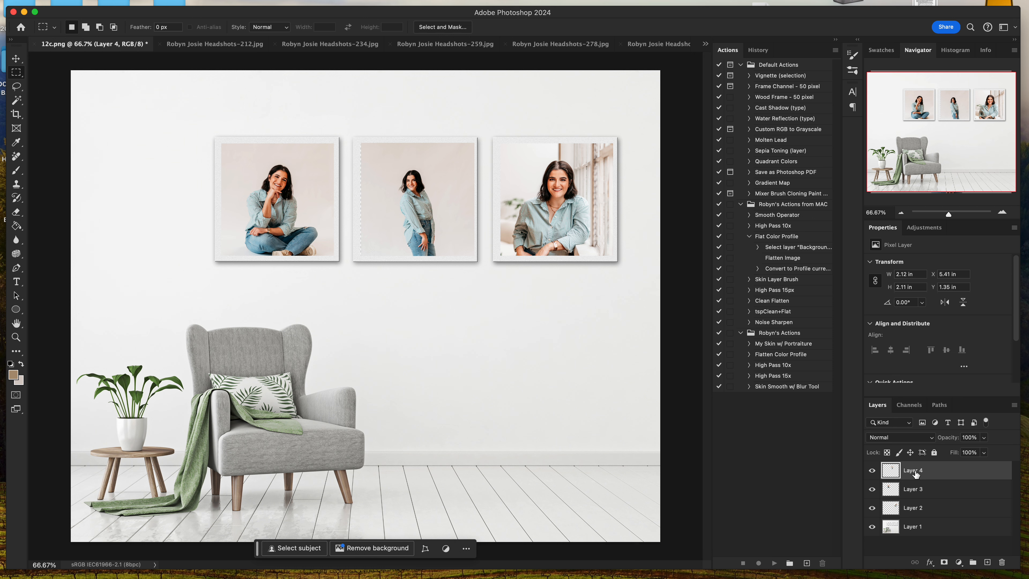
# Delete the latest Free Transform state from the document history, restoring the pasted standing portrait to its unscaled size.
pyautogui.click(758, 49)
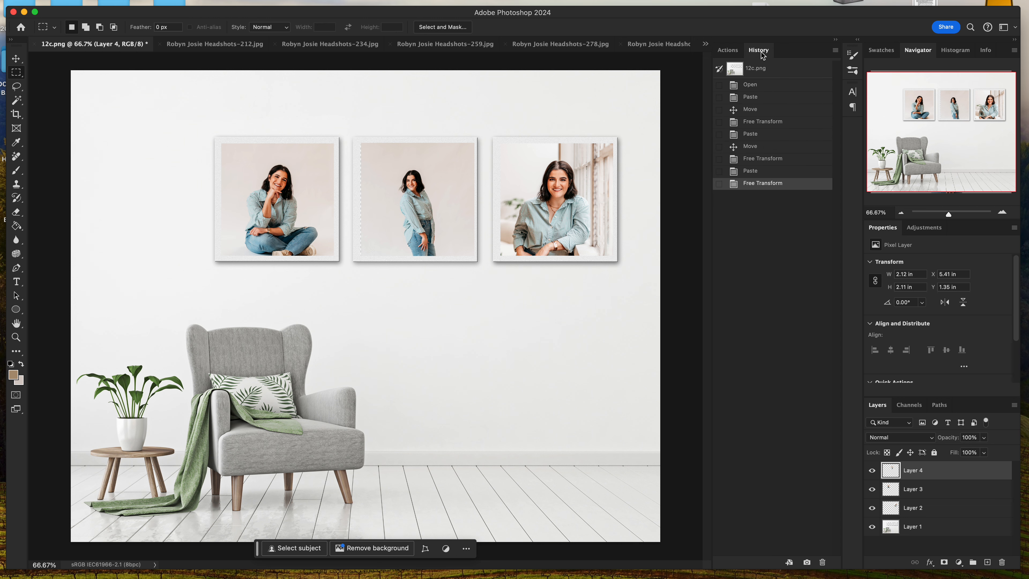
pyautogui.click(757, 171)
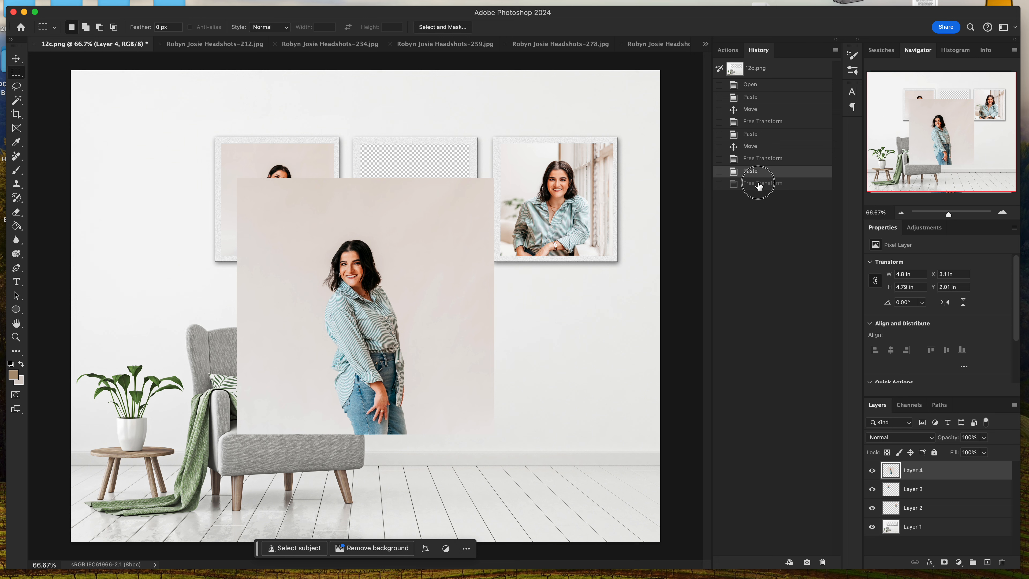
pyautogui.click(758, 184)
pyautogui.rightClick(758, 183)
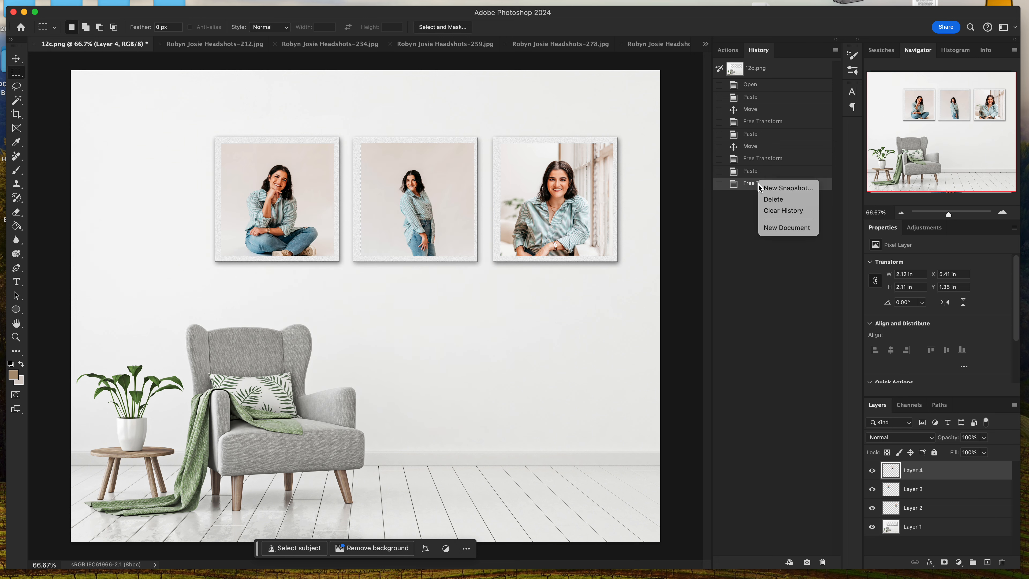
pyautogui.click(773, 199)
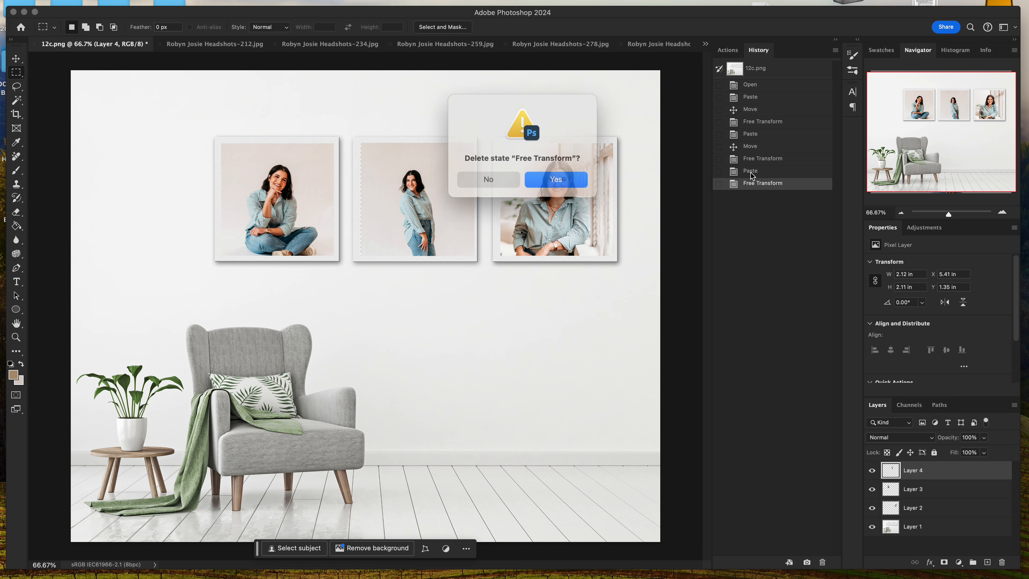
pyautogui.press('Return')
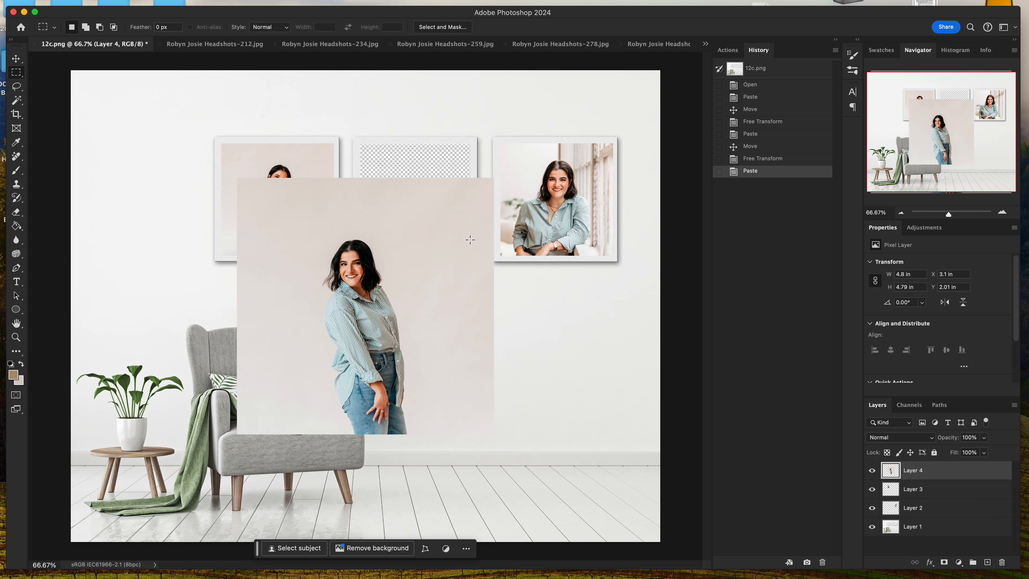
# Scale the standing portrait to about 43.6%, align it exactly with the middle frame's opening, and apply the transform.
pyautogui.click(1, 1)
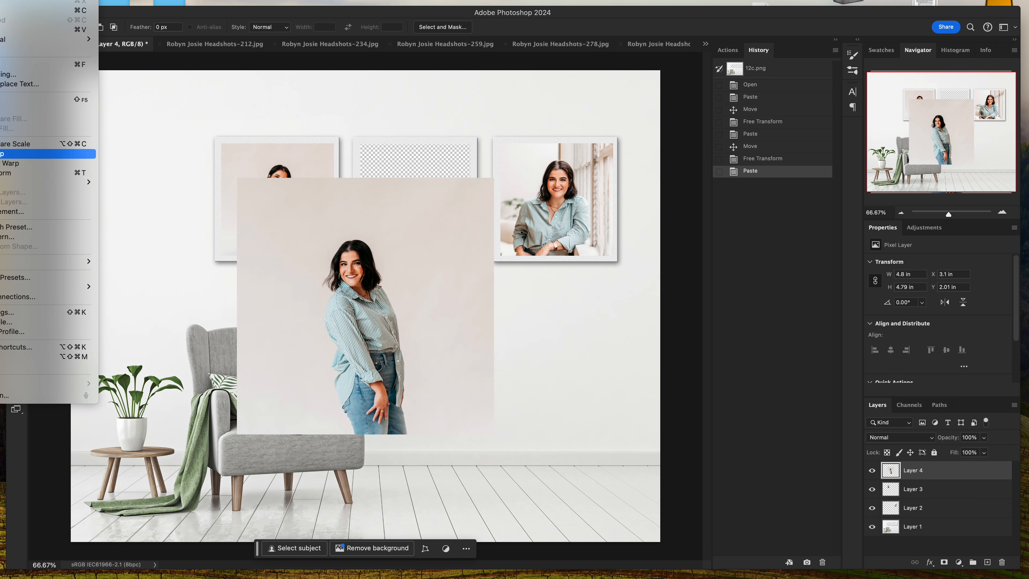
pyautogui.moveTo(45, 183)
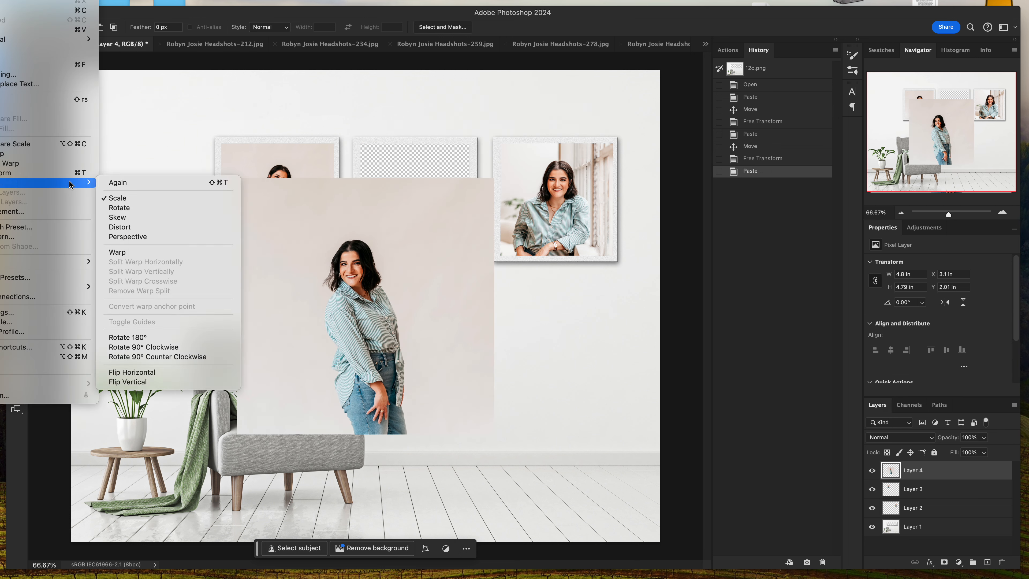
pyautogui.click(129, 198)
pyautogui.moveTo(239, 179); pyautogui.dragTo(342, 300)
pyautogui.moveTo(417, 347); pyautogui.dragTo(399, 199)
pyautogui.moveTo(474, 285); pyautogui.dragTo(455, 241)
pyautogui.moveTo(388, 188); pyautogui.dragTo(410, 190)
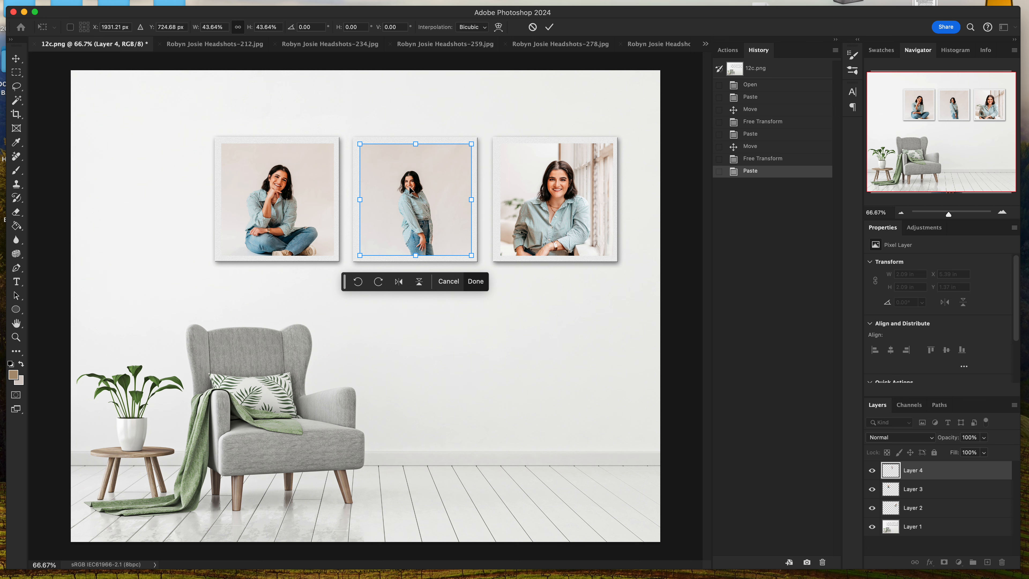
pyautogui.click(476, 281)
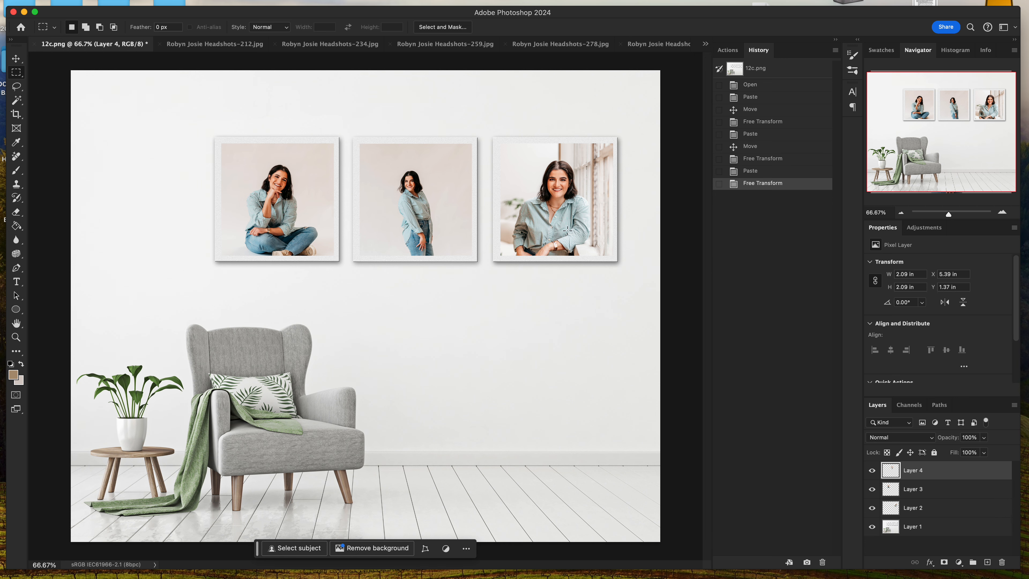
# Toggle the visibility of the room and right-frame portrait layers to identify them, and delete Layer 2 with the right frame's portrait.
pyautogui.click(872, 526)
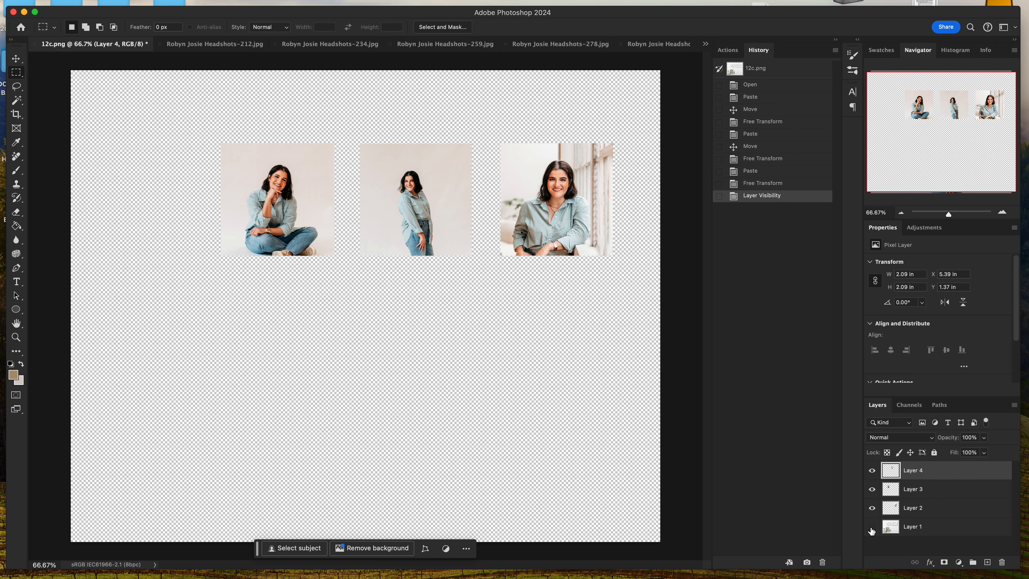
pyautogui.click(871, 526)
pyautogui.click(872, 508)
pyautogui.click(872, 509)
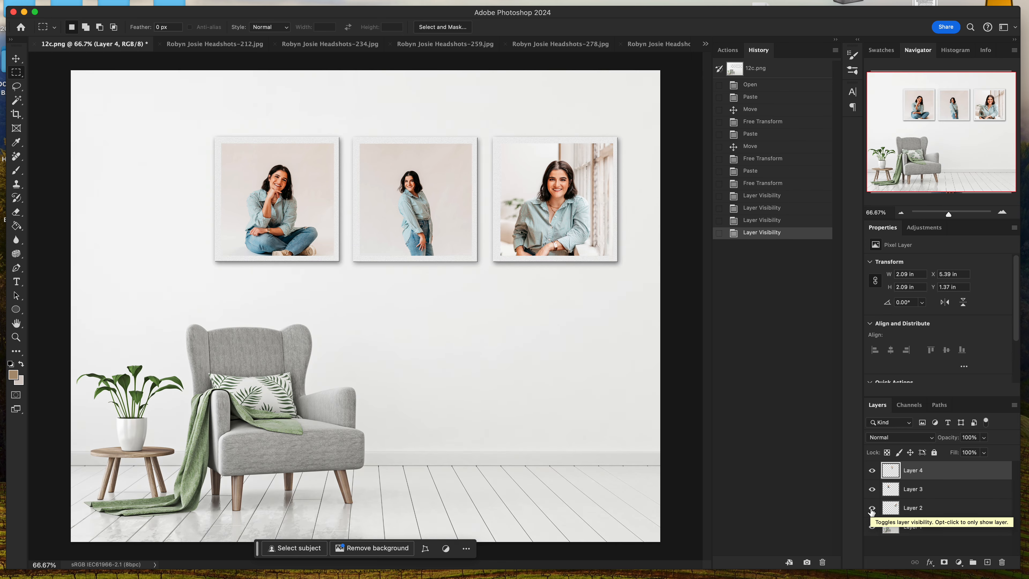
pyautogui.click(871, 508)
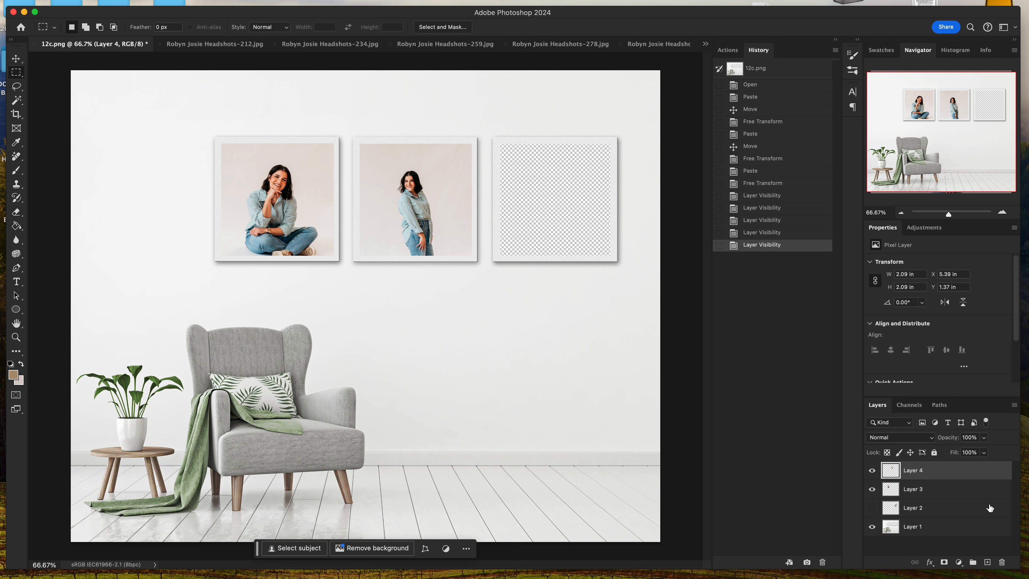
pyautogui.moveTo(989, 507); pyautogui.dragTo(1002, 562)
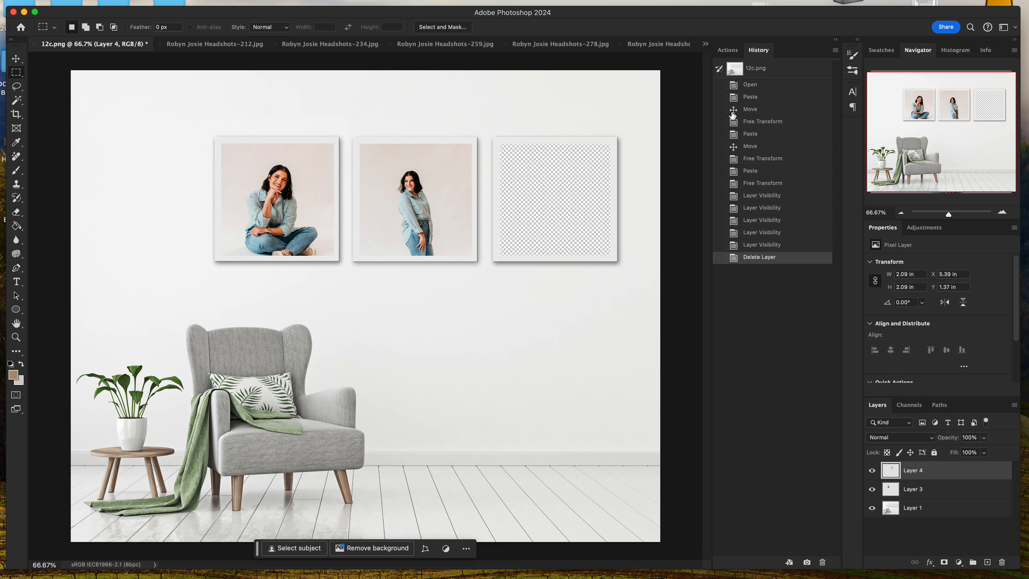
# Look through the open headshots and bring up the portrait seated on a stool in the file ending in 234.
pyautogui.click(727, 50)
pyautogui.click(705, 48)
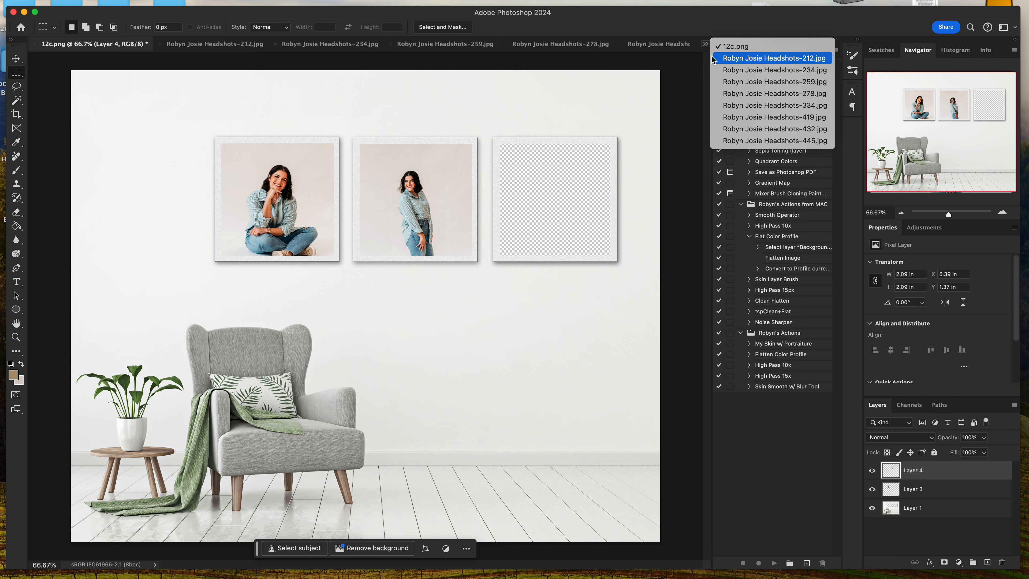
pyautogui.click(727, 63)
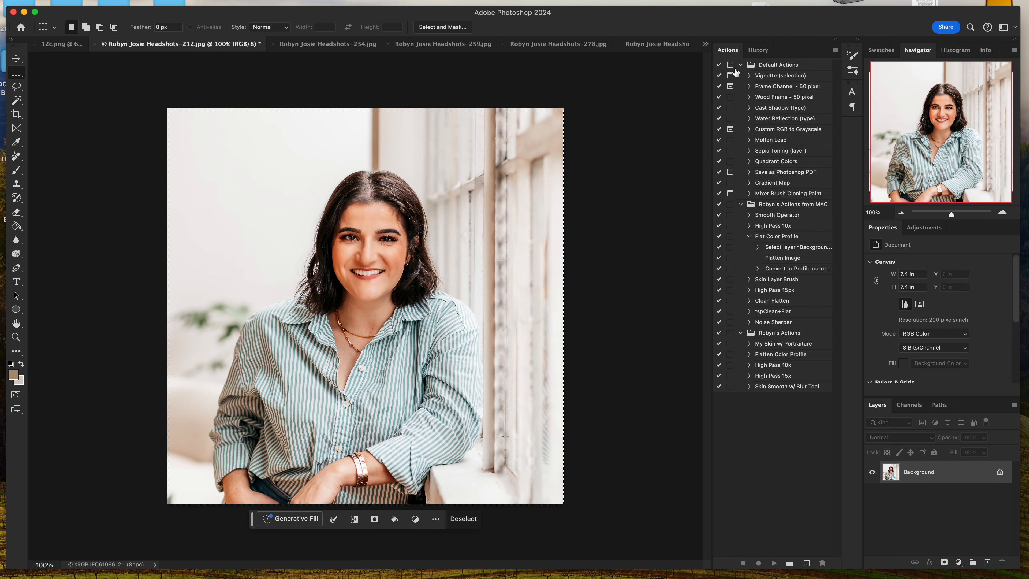
pyautogui.click(705, 44)
pyautogui.click(729, 72)
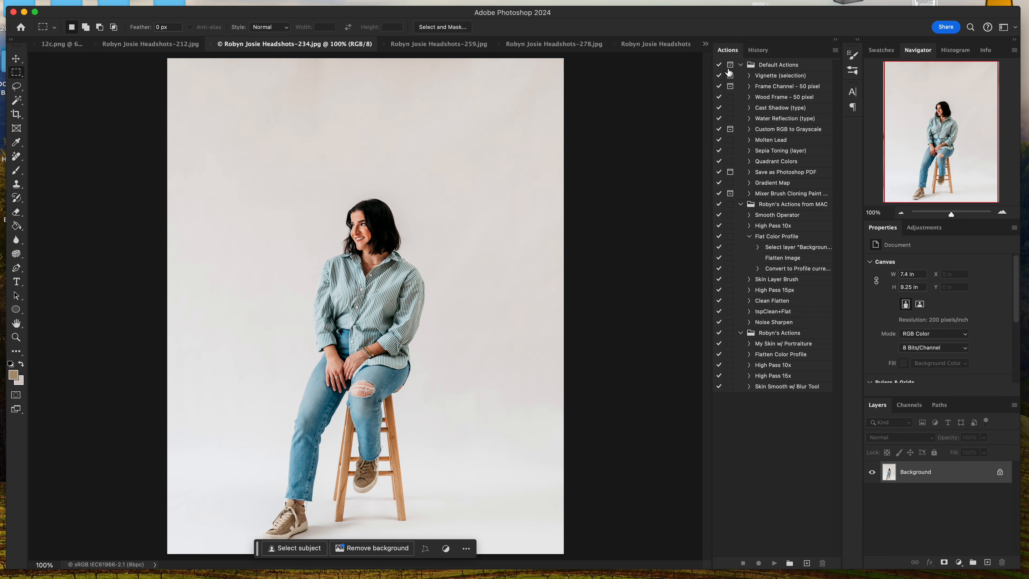
# Crop the stool portrait to the 20 by 20 ratio, framing from above the head to the lower legs and trimming the sides slightly.
pyautogui.click(16, 114)
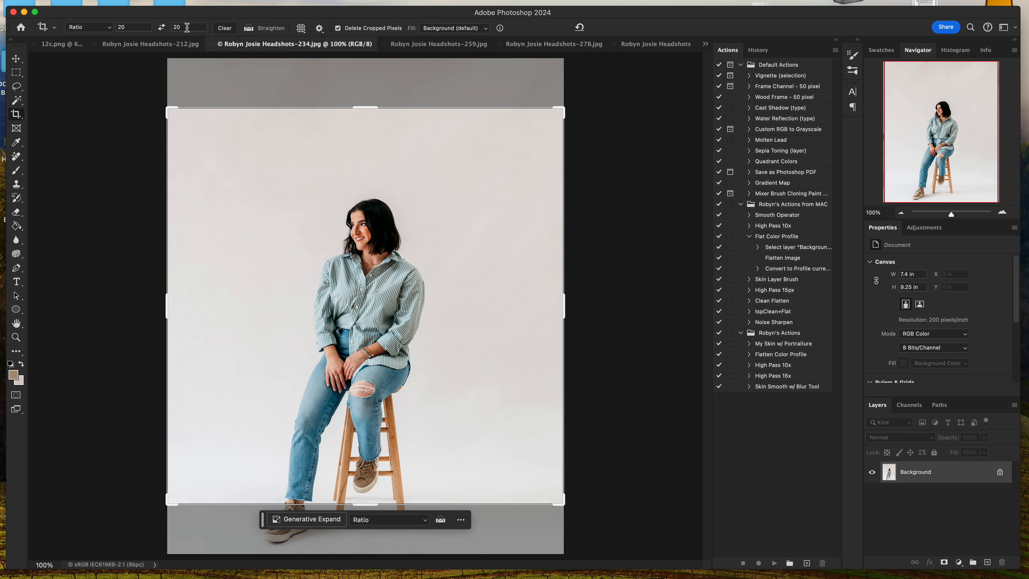
pyautogui.moveTo(363, 107); pyautogui.dragTo(364, 203)
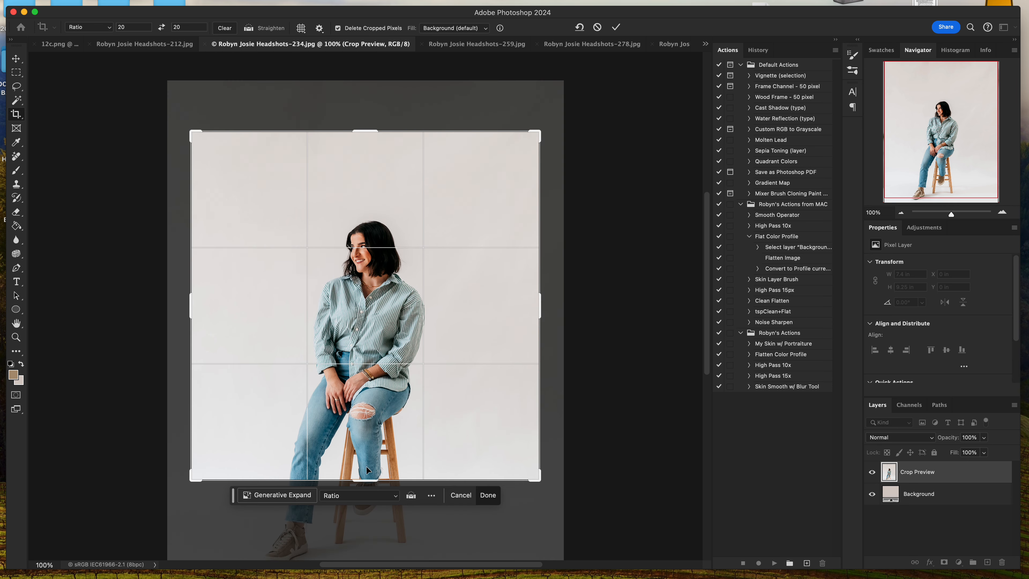
pyautogui.moveTo(367, 481); pyautogui.dragTo(367, 492)
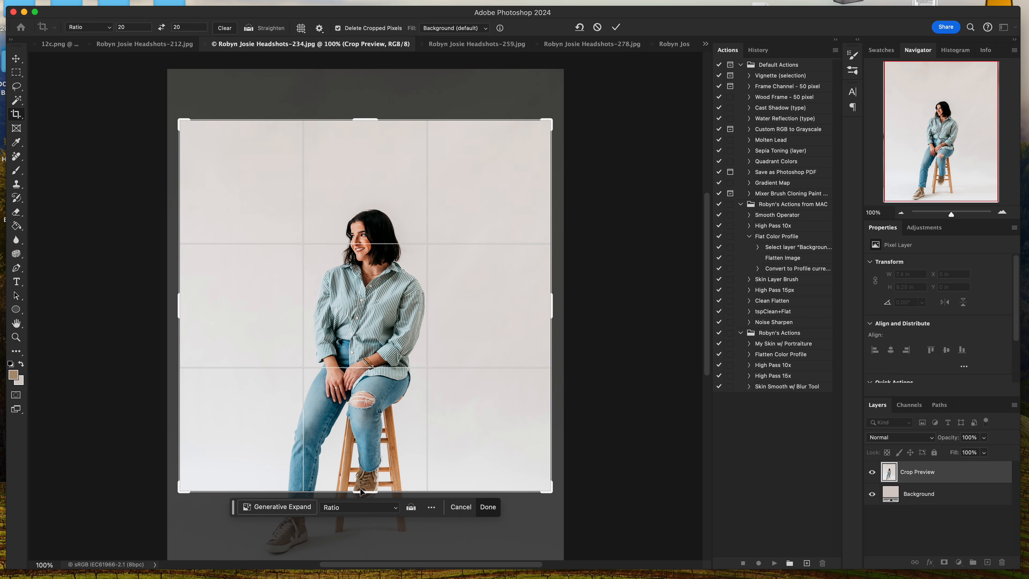
pyautogui.moveTo(368, 121); pyautogui.dragTo(368, 115)
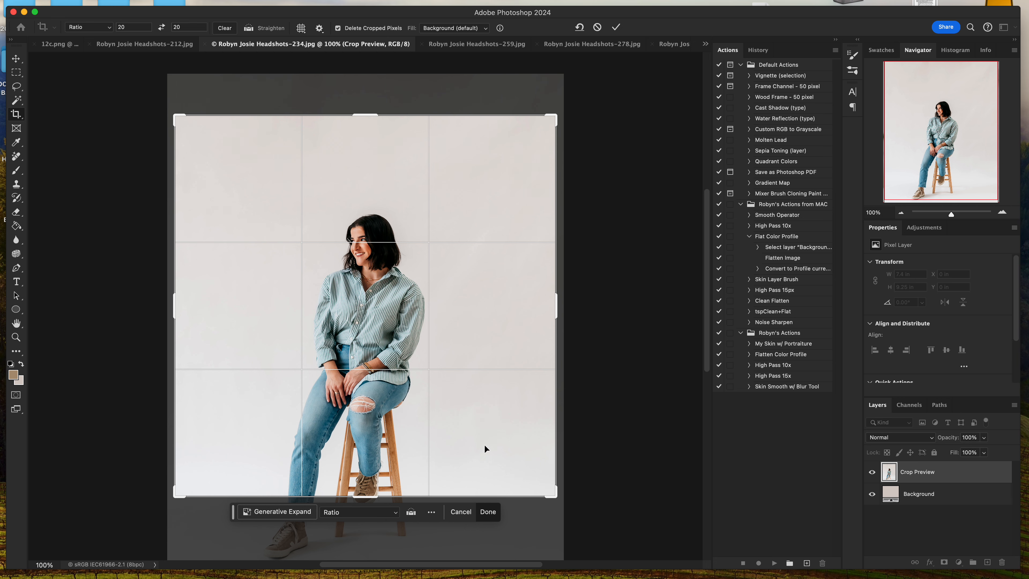
pyautogui.click(490, 513)
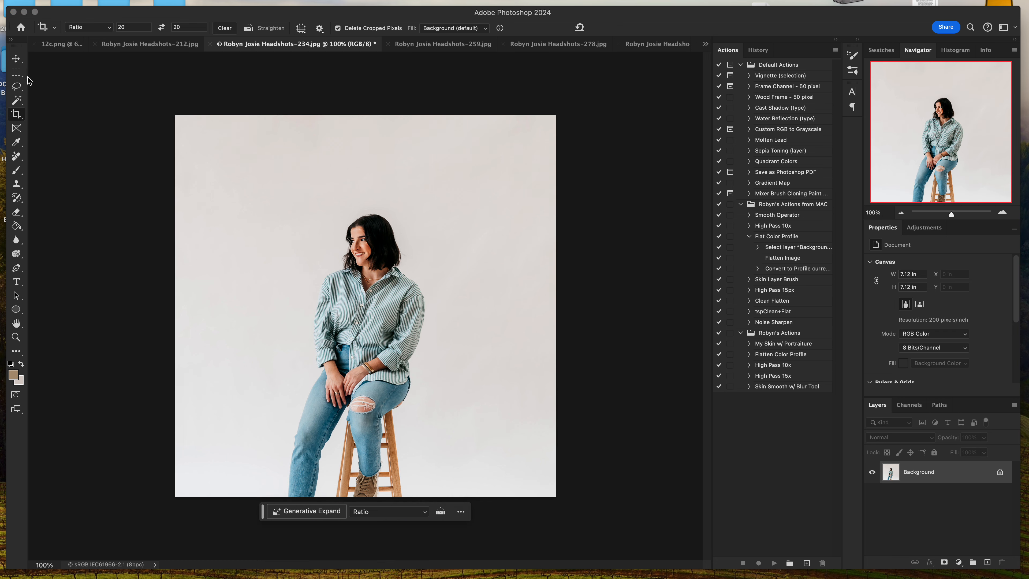
# Select and copy the entire cropped stool portrait, and paste it into the 12c.png wall mockup.
pyautogui.click(16, 73)
pyautogui.moveTo(175, 117); pyautogui.dragTo(556, 497)
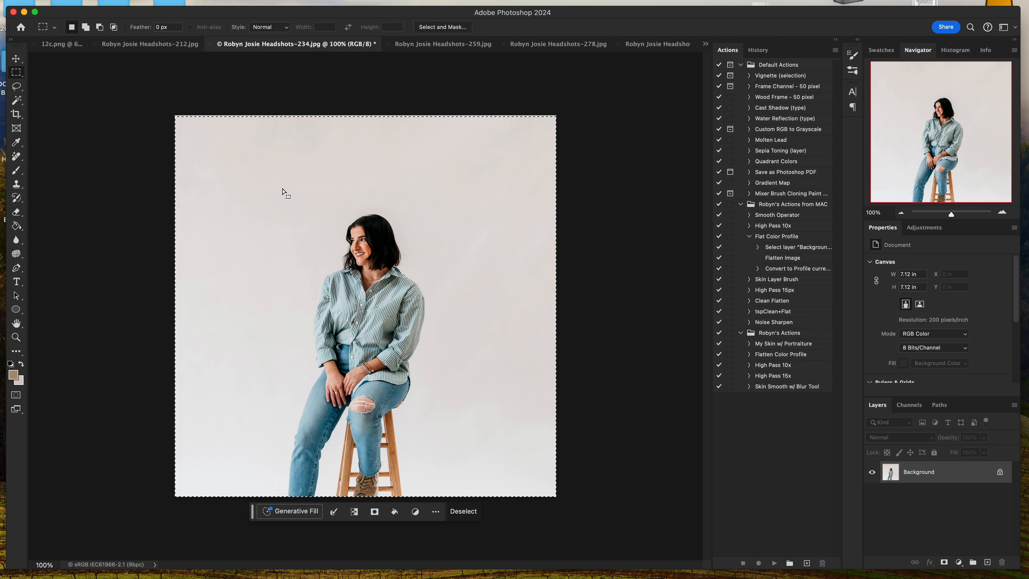
pyautogui.click(54, 50)
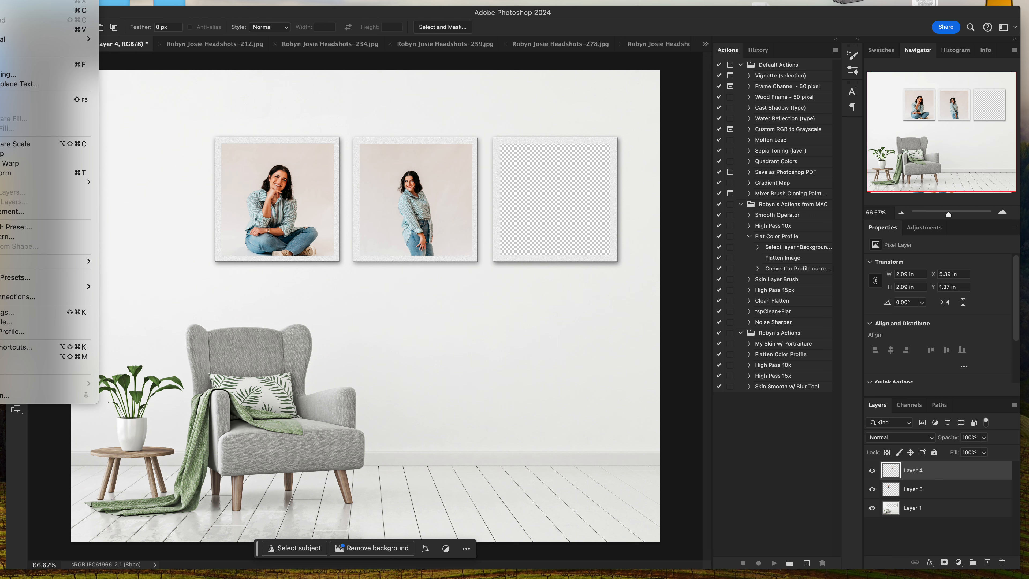
pyautogui.click(36, 29)
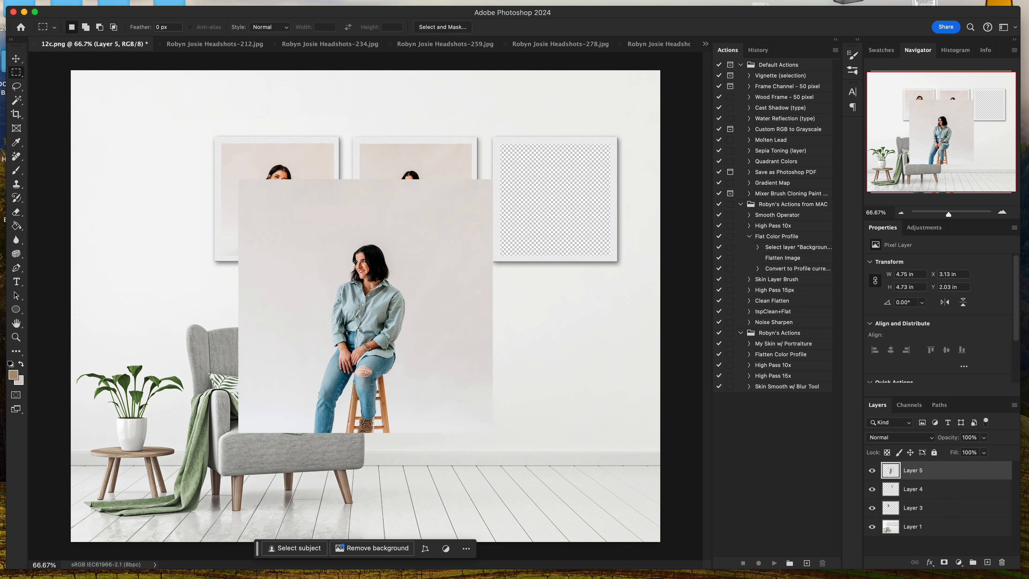
# Scale the stool portrait to about 44.3%, position it over the right frame's opening, and apply the transform.
pyautogui.click(1, 1)
pyautogui.moveTo(8, 183)
pyautogui.click(125, 207)
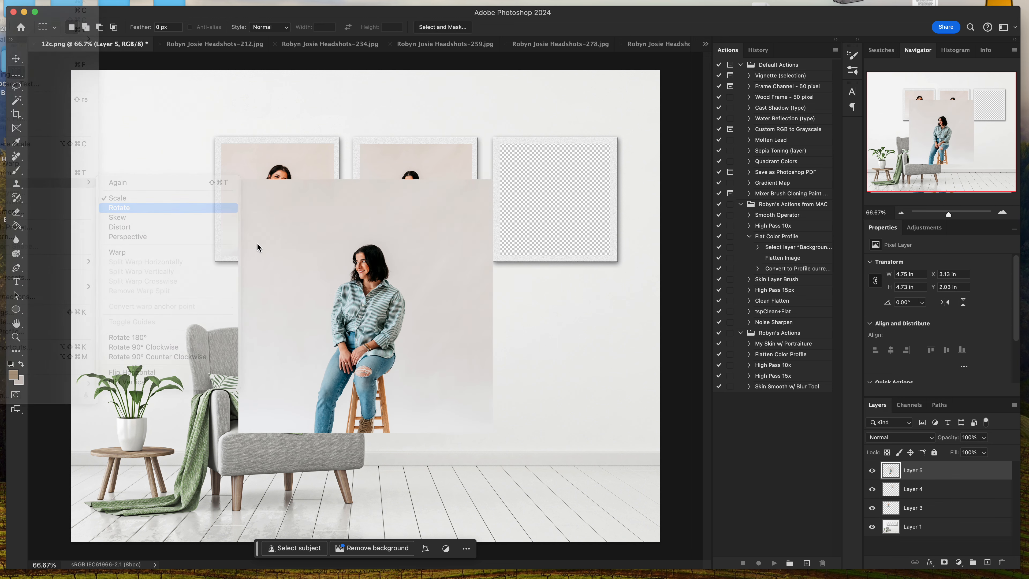
pyautogui.moveTo(491, 180); pyautogui.dragTo(565, 182)
pyautogui.moveTo(473, 283); pyautogui.dragTo(499, 254)
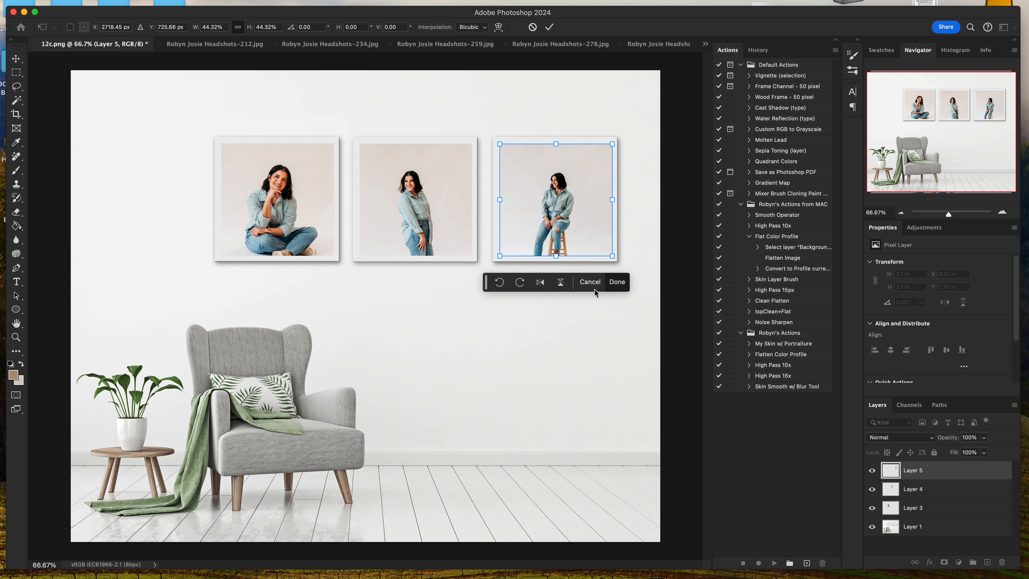
pyautogui.click(622, 284)
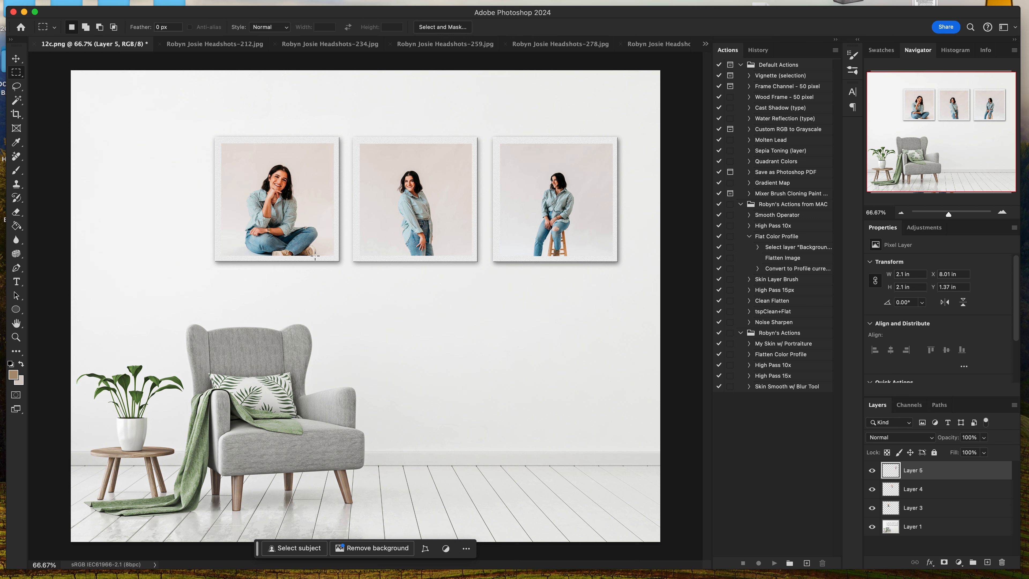
# Run the Flat Color Profile action to flatten the finished wall mockup and convert its color profile.
pyautogui.click(759, 239)
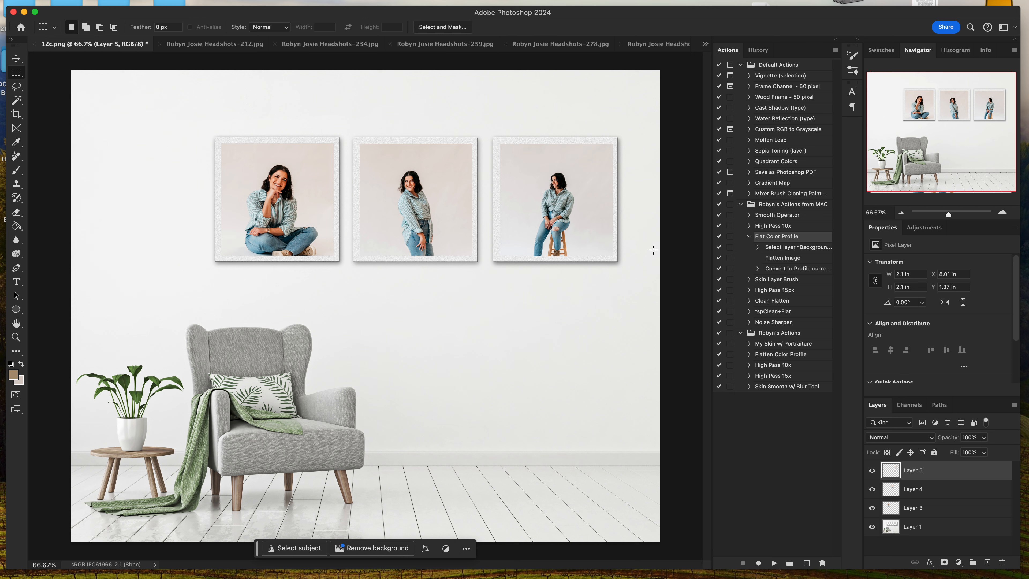
pyautogui.click(758, 237)
pyautogui.click(774, 563)
pyautogui.click(577, 187)
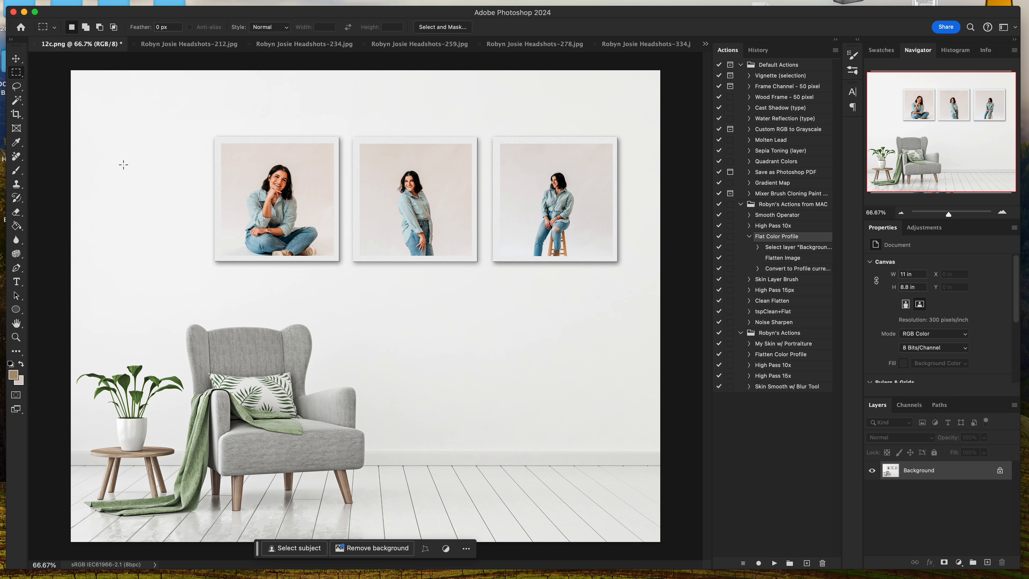
# Start saving the flattened mockup as a new file named Client Wall, with the Desktop as its location.
pyautogui.click(0, 0)
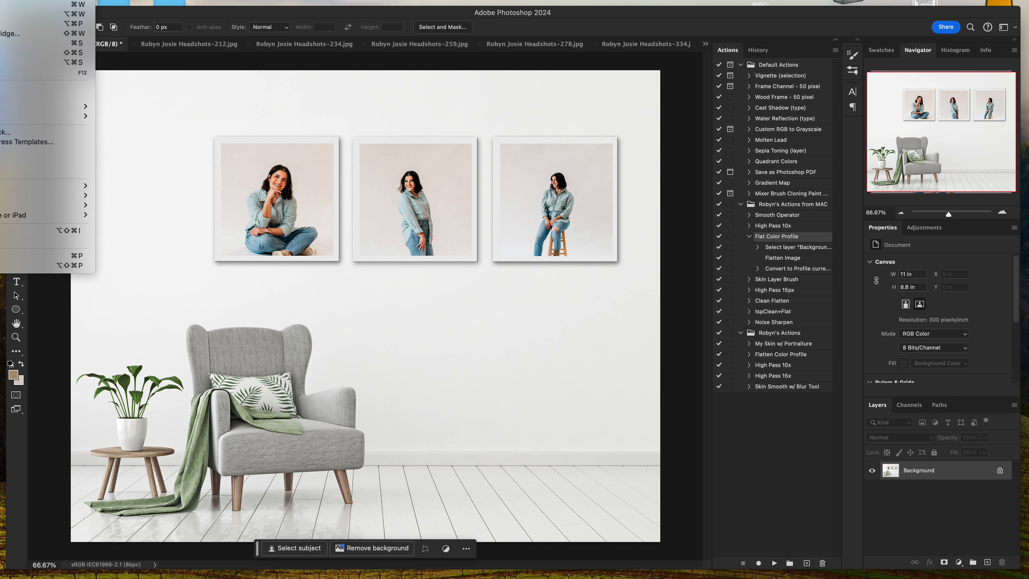
pyautogui.moveTo(44, 195)
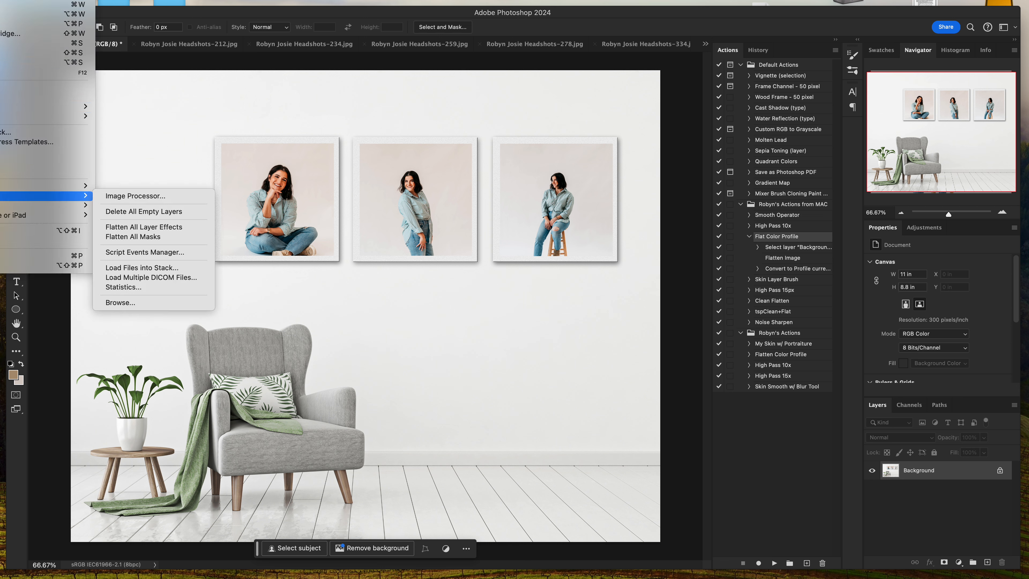
pyautogui.click(230, 146)
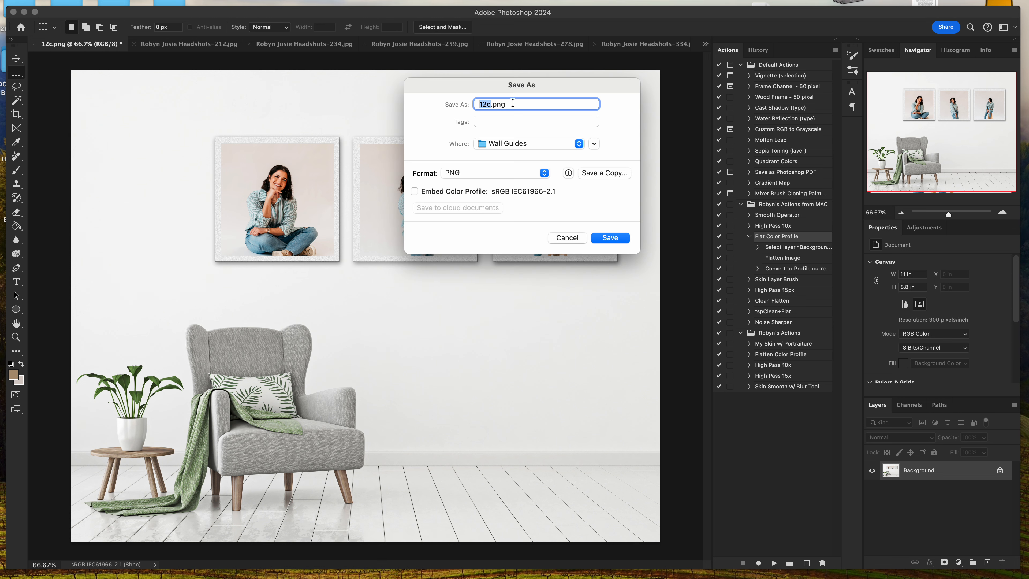
pyautogui.moveTo(513, 103); pyautogui.dragTo(476, 103)
pyautogui.write('Client Wall')
pyautogui.click(540, 142)
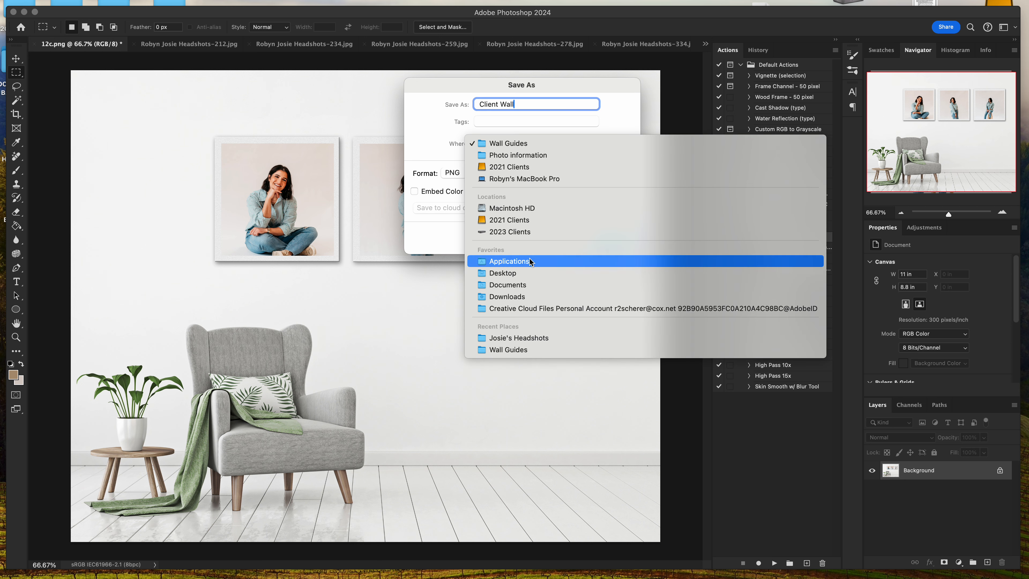
pyautogui.click(529, 273)
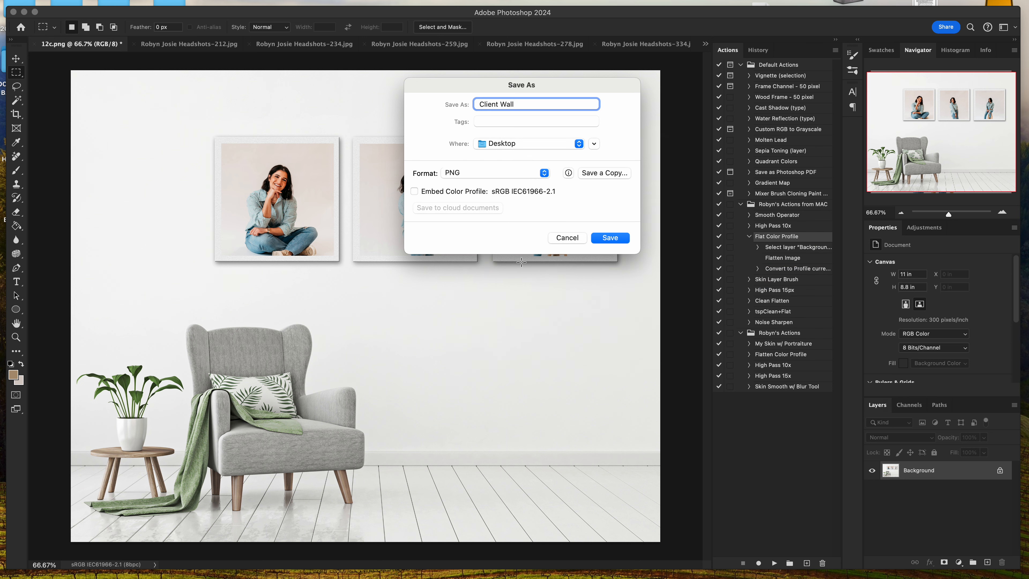
# Choose JPEG as the file format and save the mockup at Maximum quality 12 with the Baseline ("Standard") option.
pyautogui.click(517, 171)
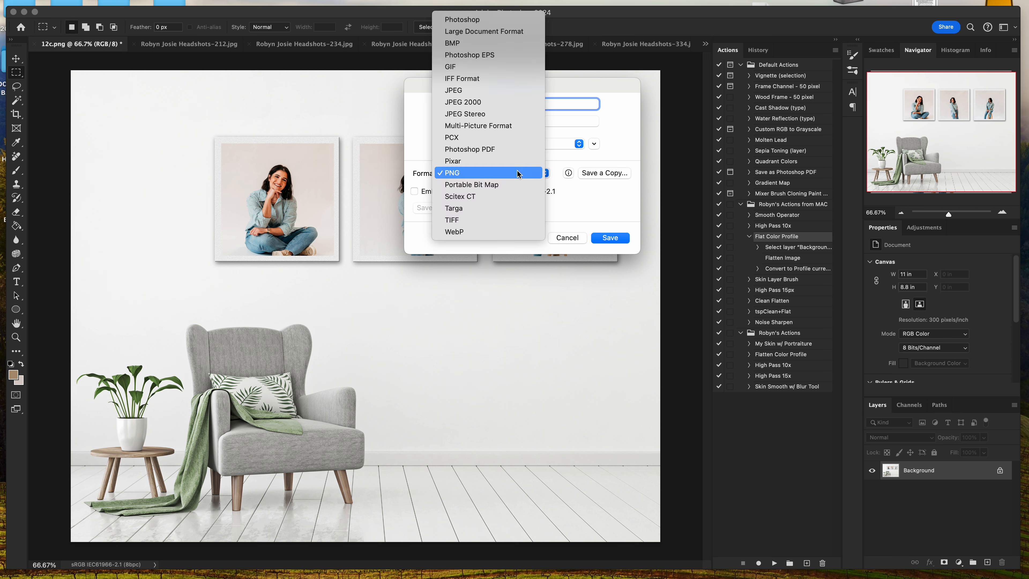
pyautogui.click(467, 91)
pyautogui.click(608, 237)
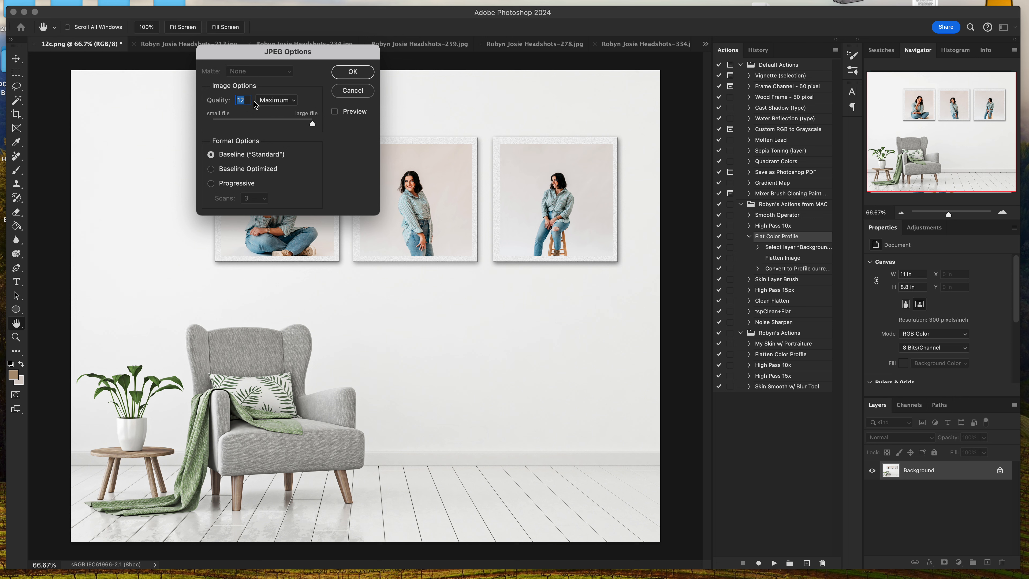
pyautogui.click(350, 74)
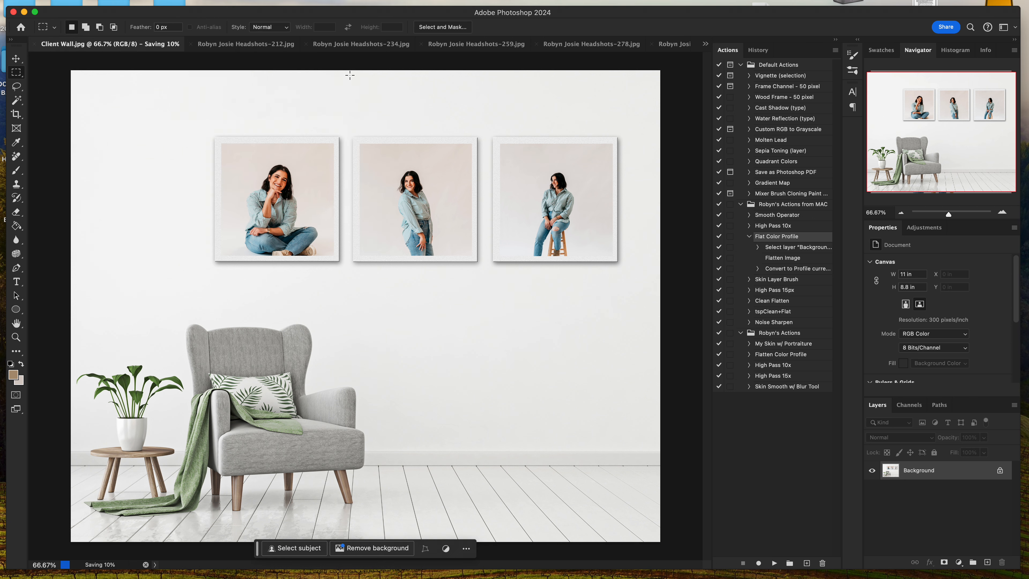